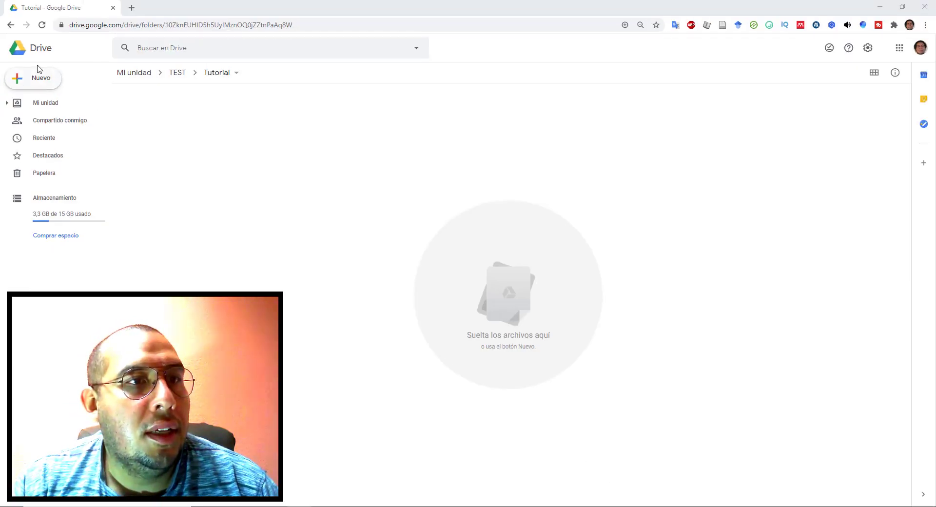
click(40, 84)
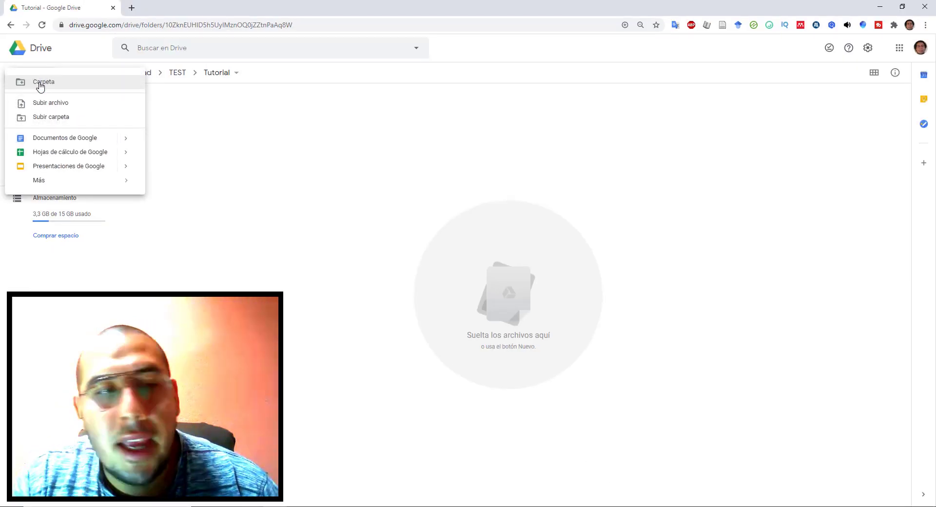
mouse_move(98, 189)
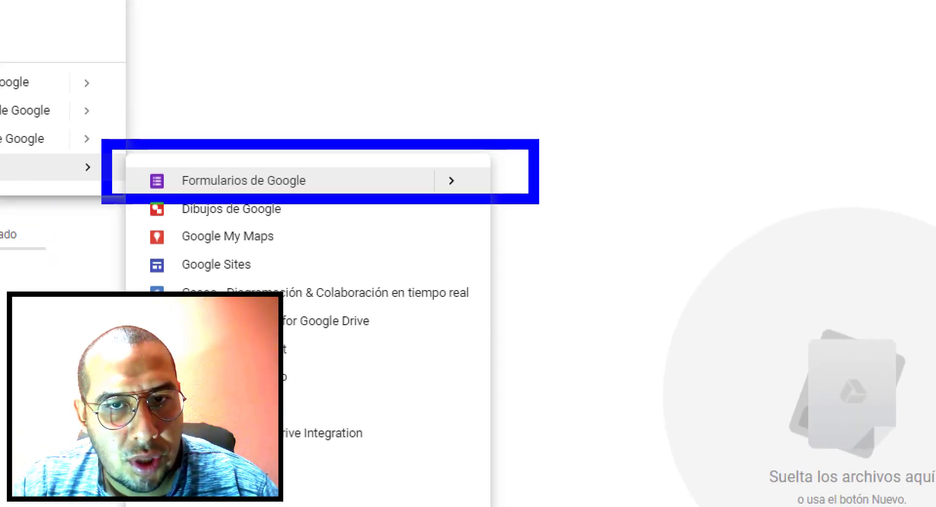
key(Escape)
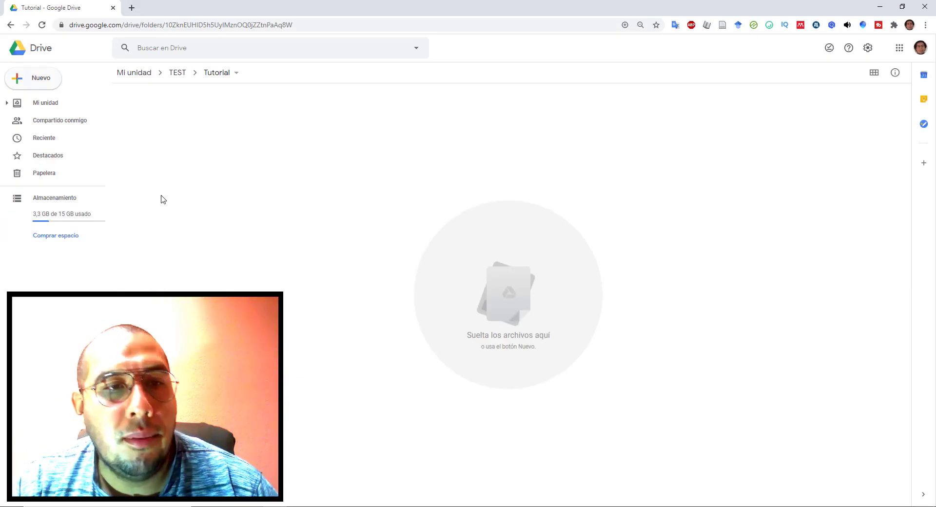
Step: Create a new blank Google Forms form in the Tutorial folder
click(47, 81)
mouse_move(78, 189)
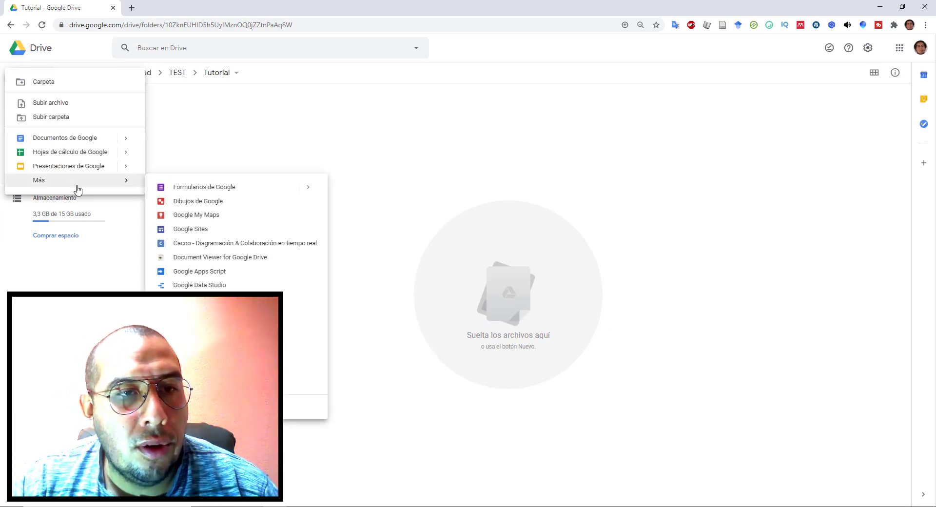
click(198, 185)
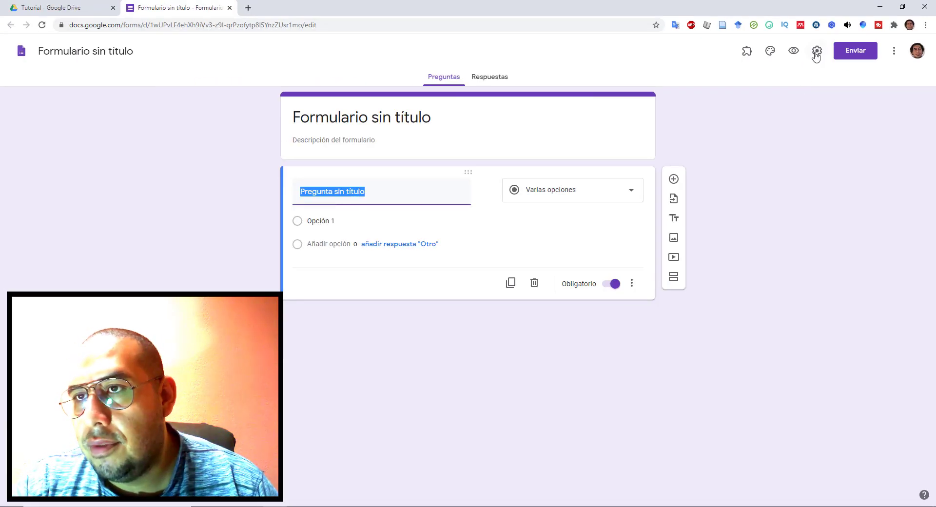
Step: Limit the form to one response per respondent in the form's general settings
click(816, 52)
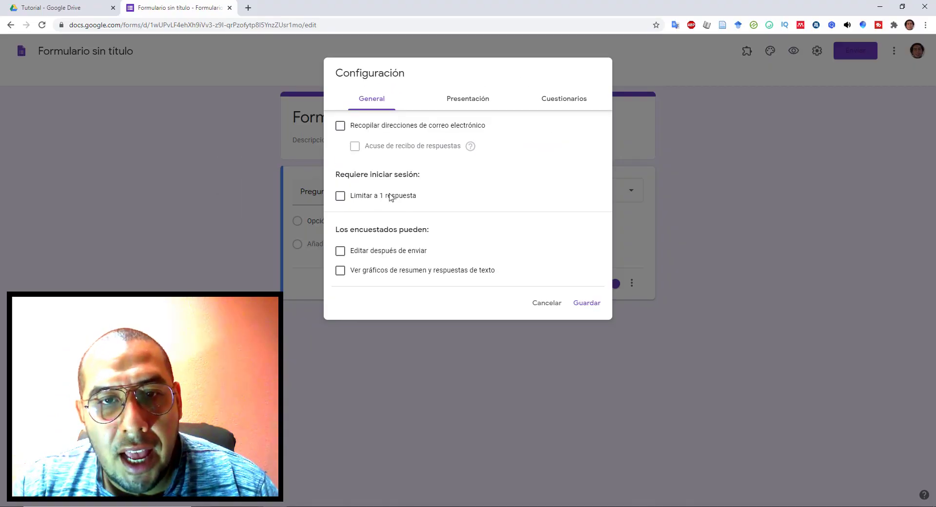
click(340, 195)
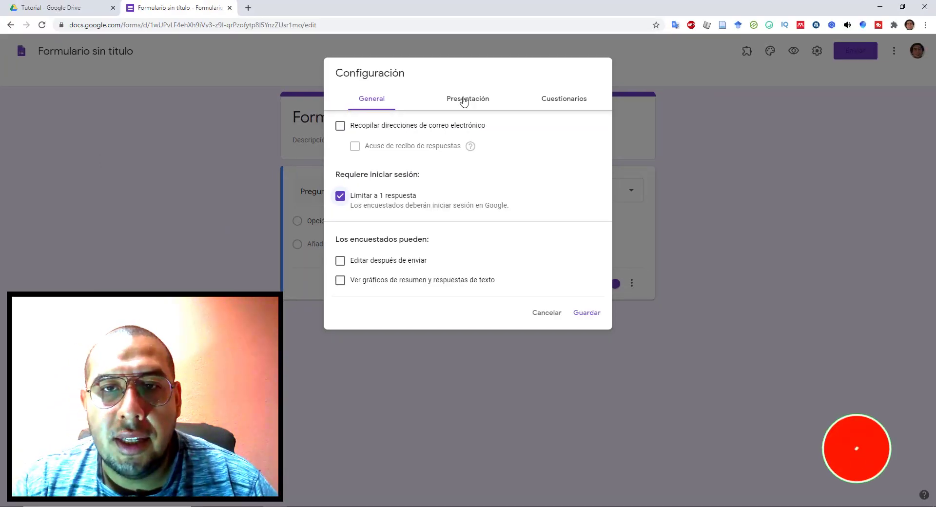
Step: Turn on random question order in the presentation settings and start editing the confirmation message
click(463, 13)
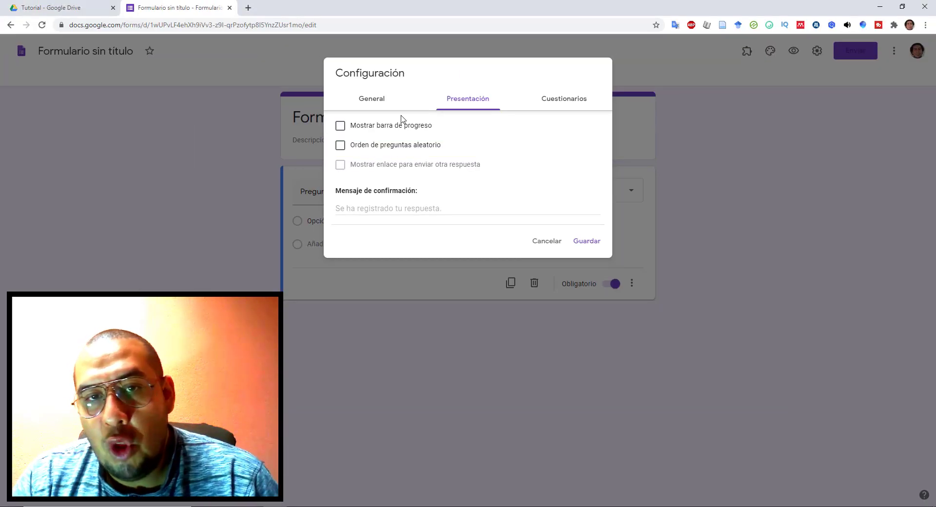
click(341, 146)
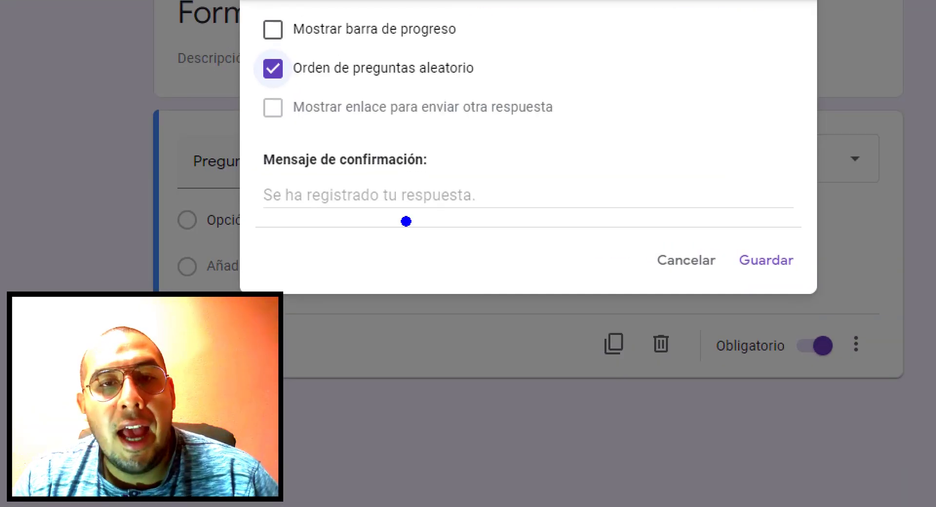
drag(238, 127, 729, 228)
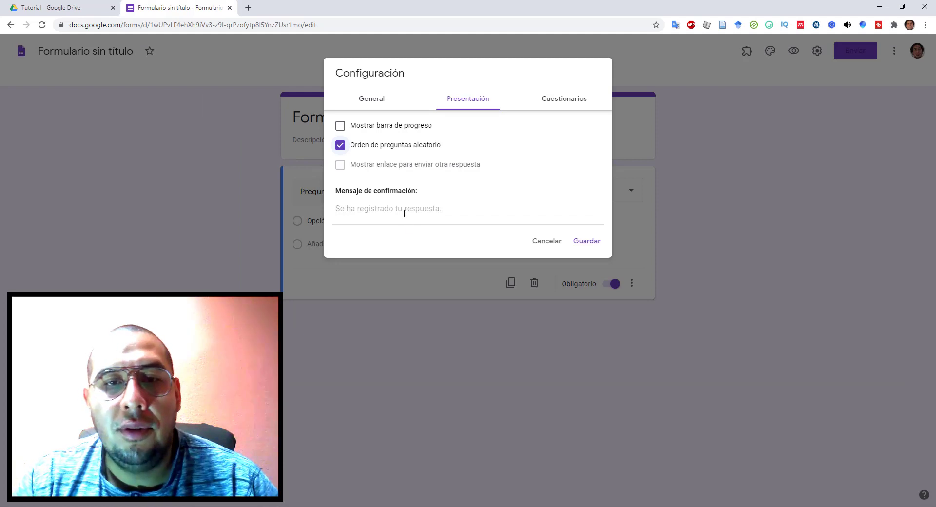
click(404, 214)
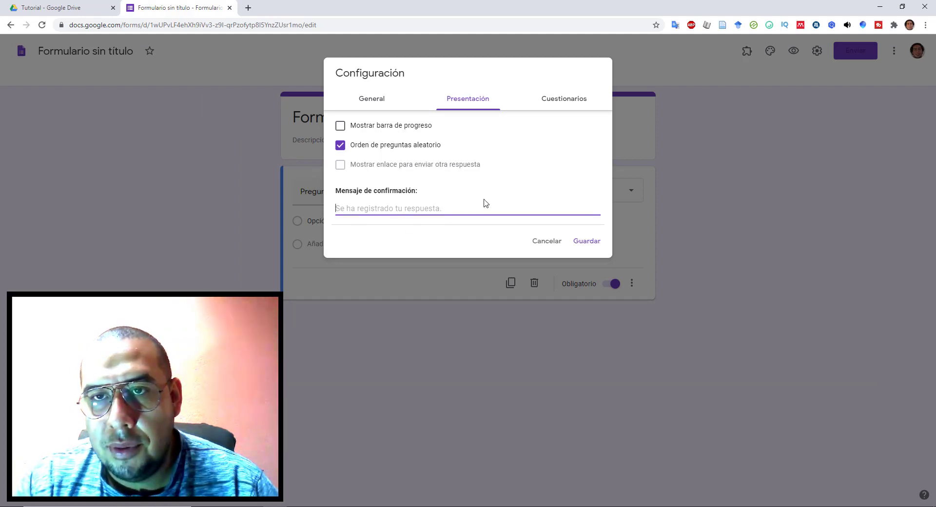
Step: Convert the form into a quiz with grades published after manual review, hiding incorrectly answered questions, correct answers and scores from respondents
click(563, 99)
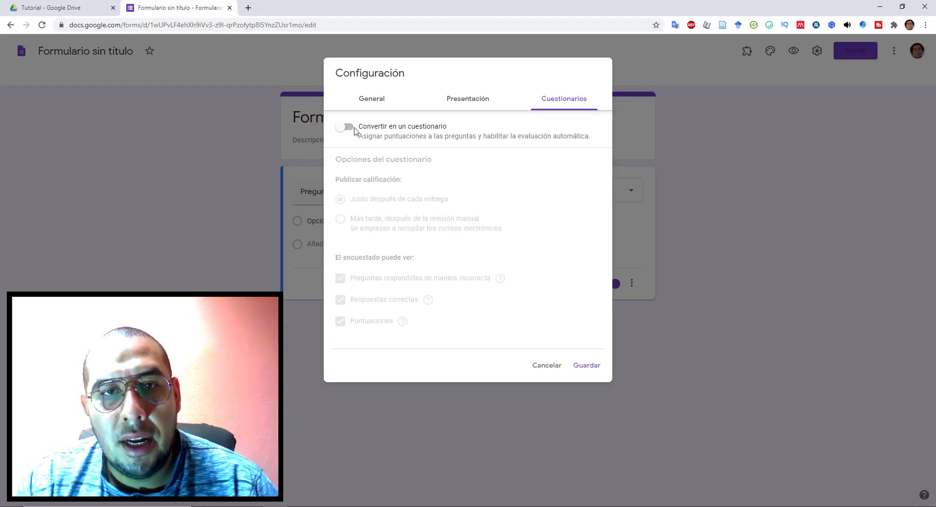
click(354, 129)
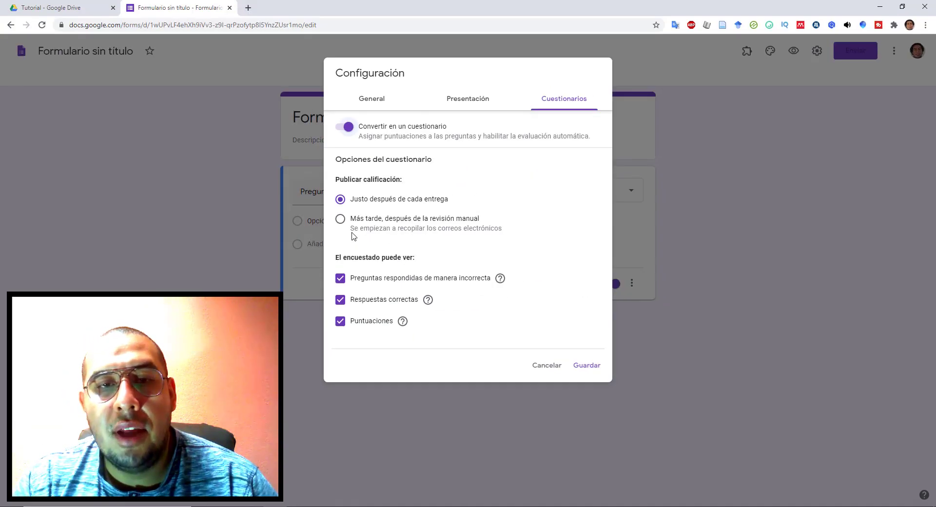
click(340, 219)
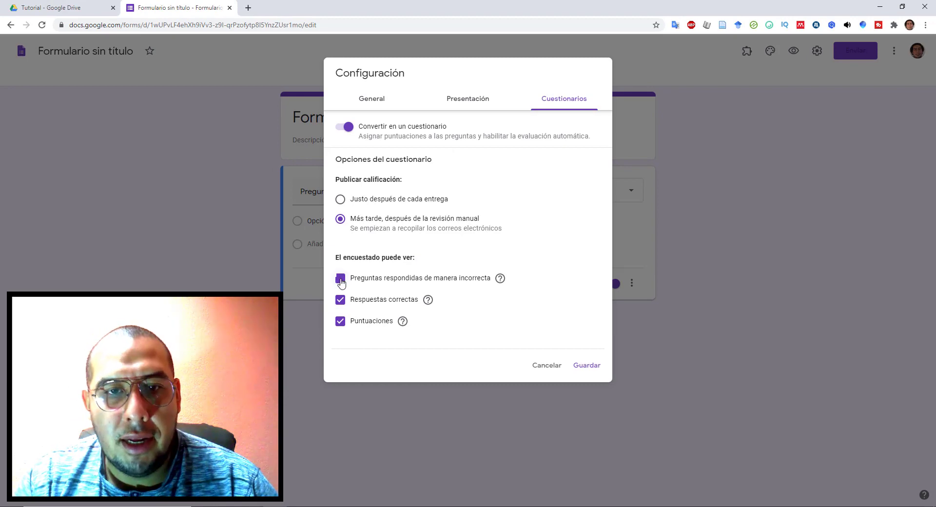
click(340, 278)
click(340, 299)
click(340, 321)
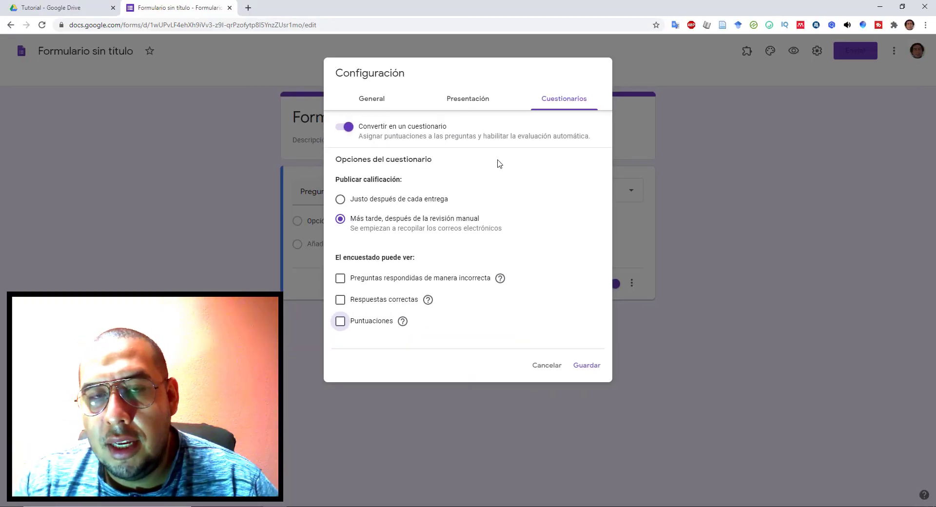
Step: Turn off random question order, review the general settings and save the form configuration
click(471, 100)
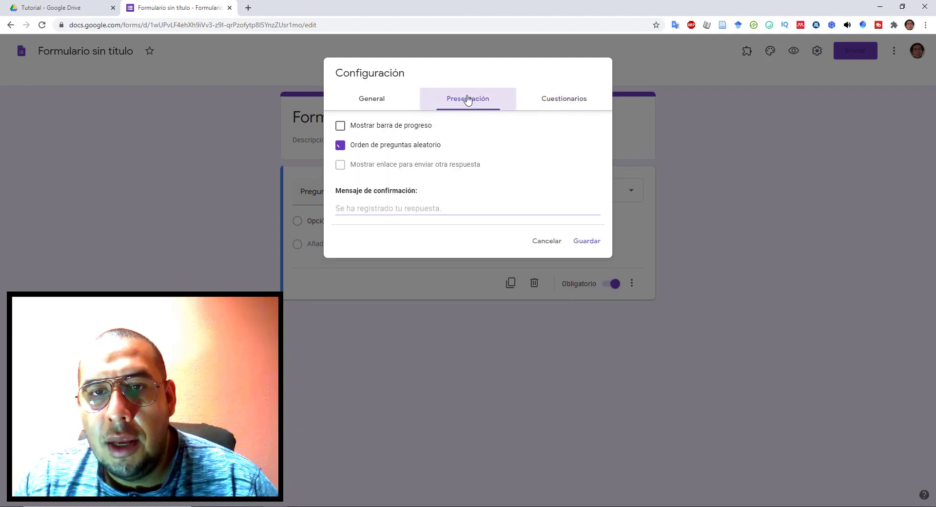
click(338, 147)
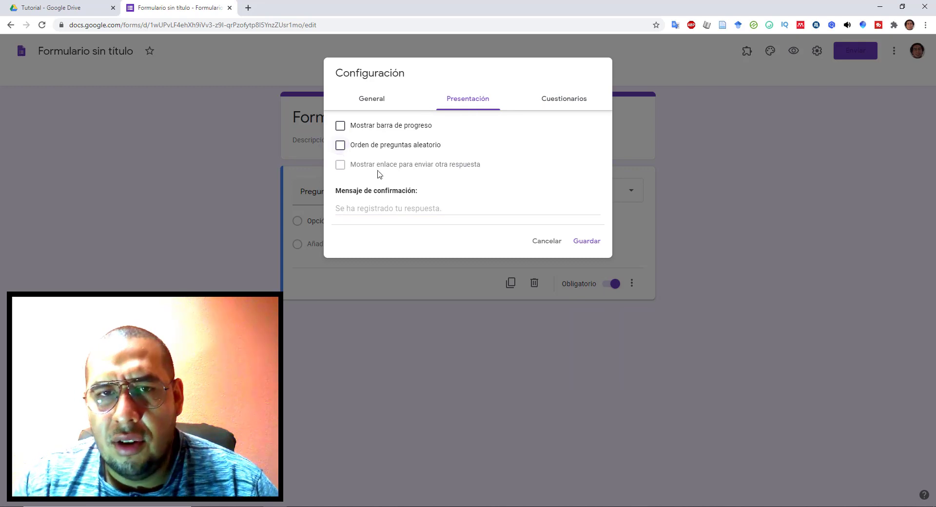
click(376, 102)
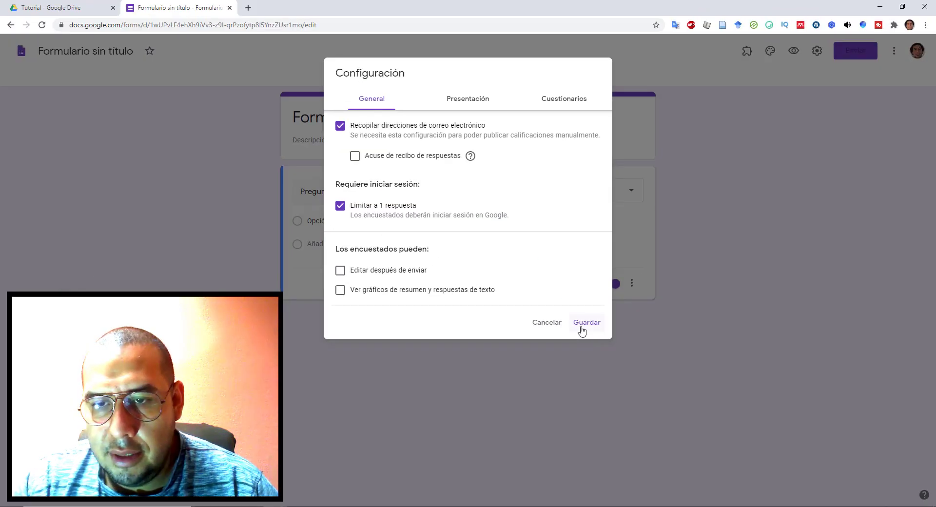
click(586, 318)
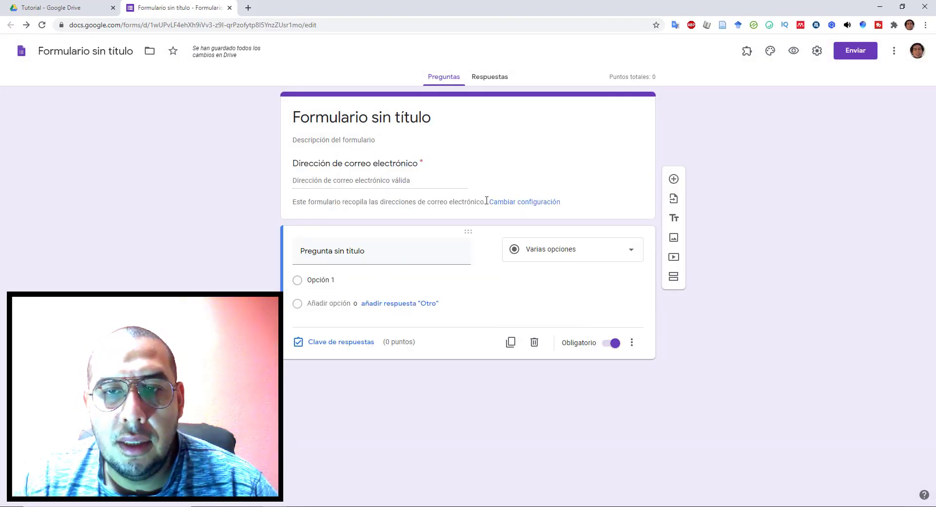
Step: Title the first question "Nombre"
click(362, 261)
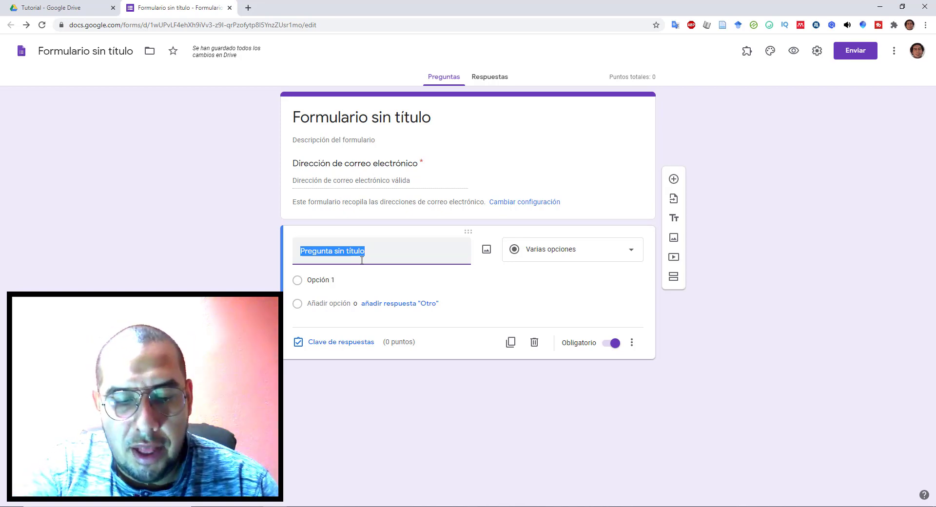
text(Nombre)
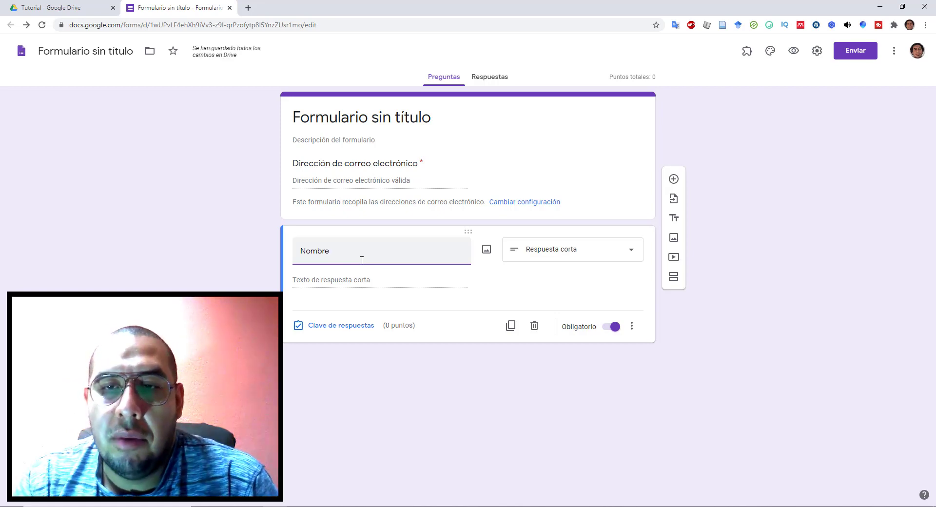
click(619, 399)
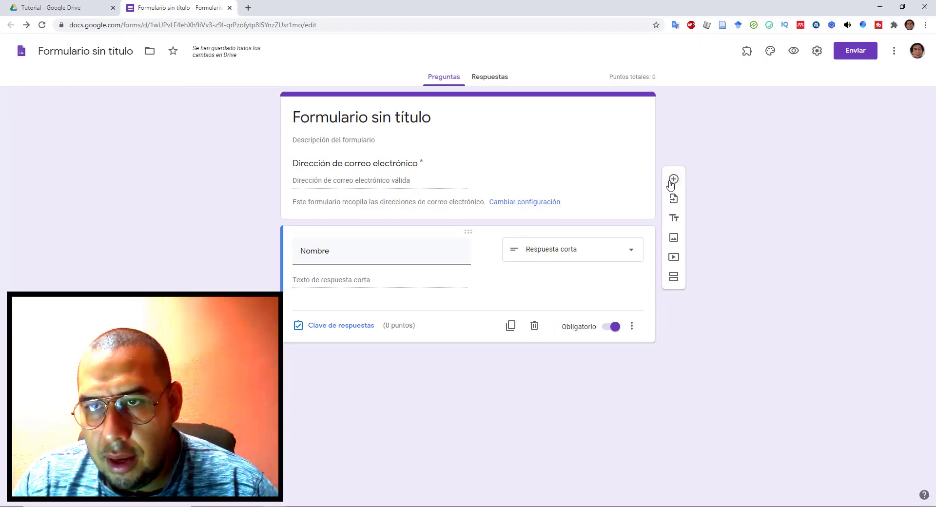
Step: Add a new multiple-choice question titled "Pregunta 1" below the Nombre question
click(677, 186)
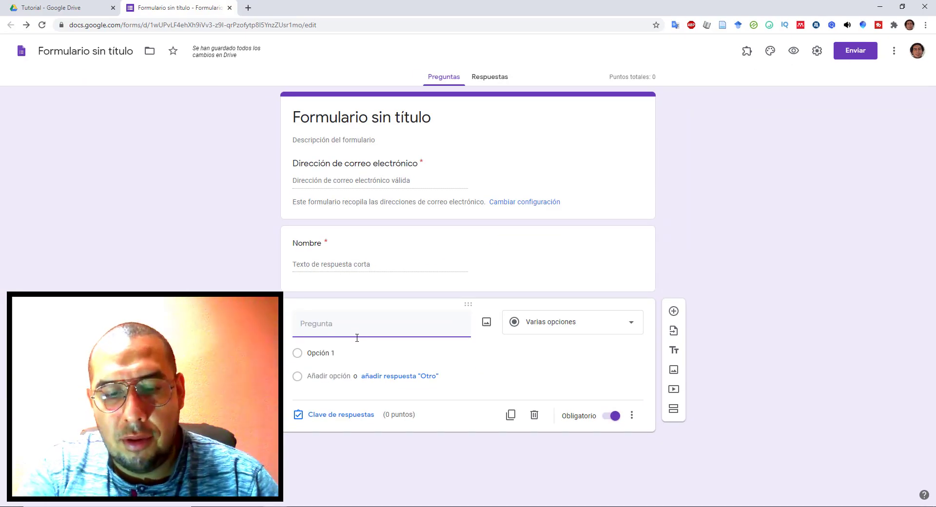
text(Pregunta)
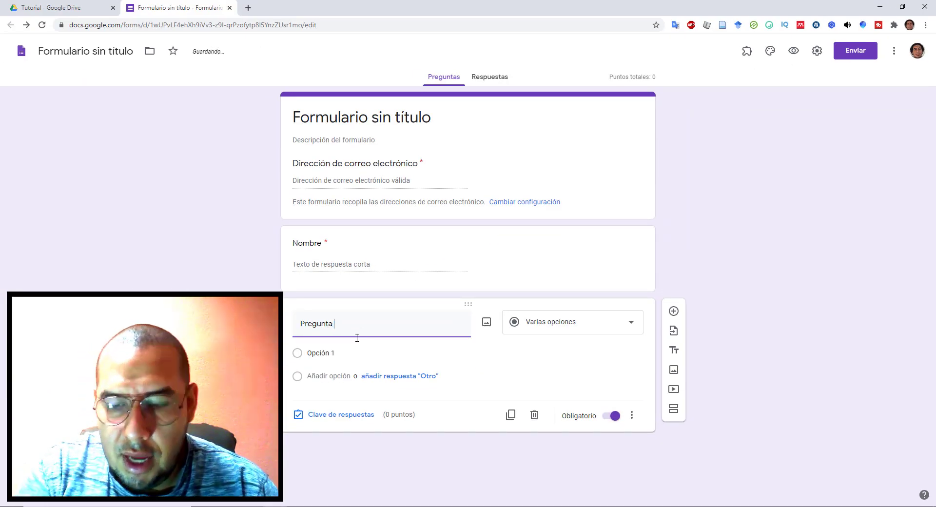
text( 1)
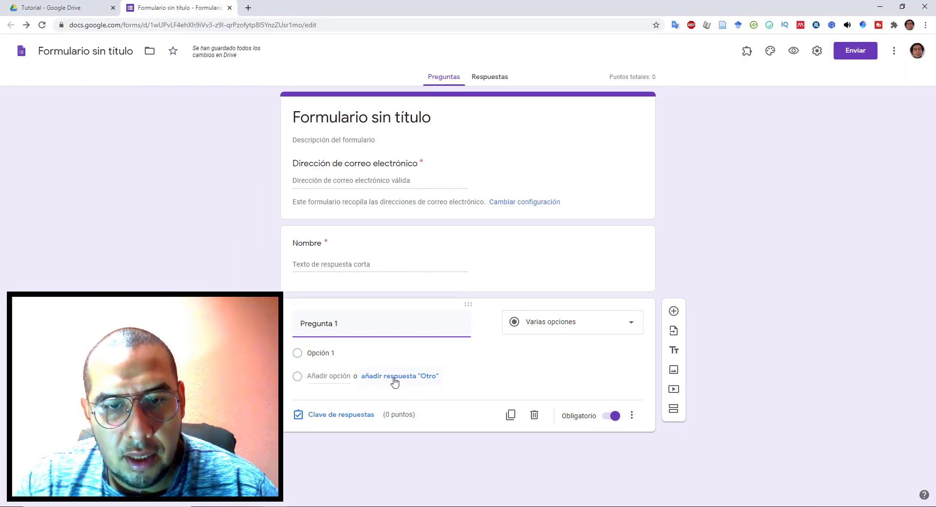
click(393, 378)
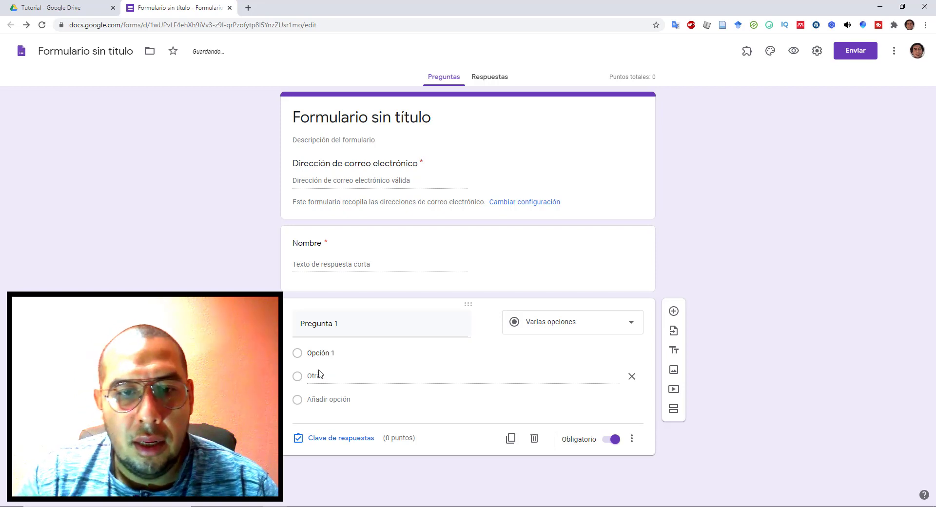
click(337, 354)
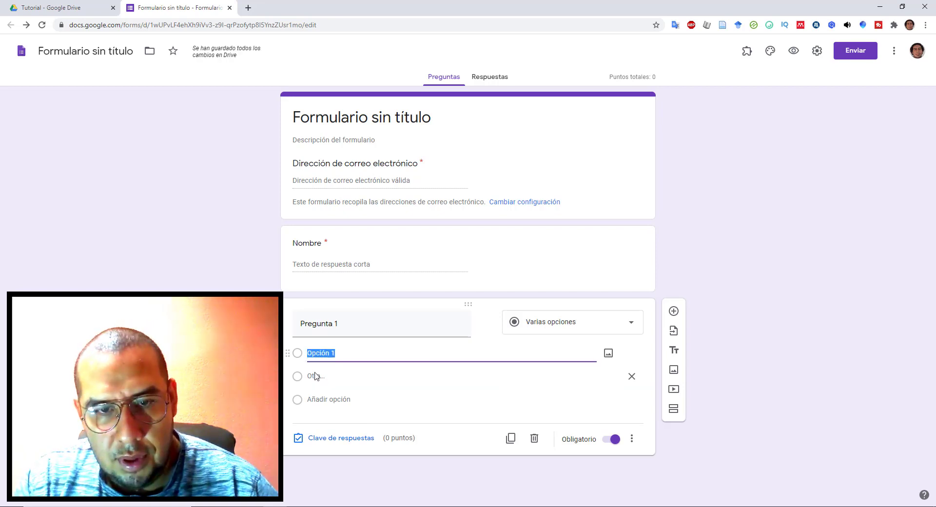
drag(324, 376, 316, 380)
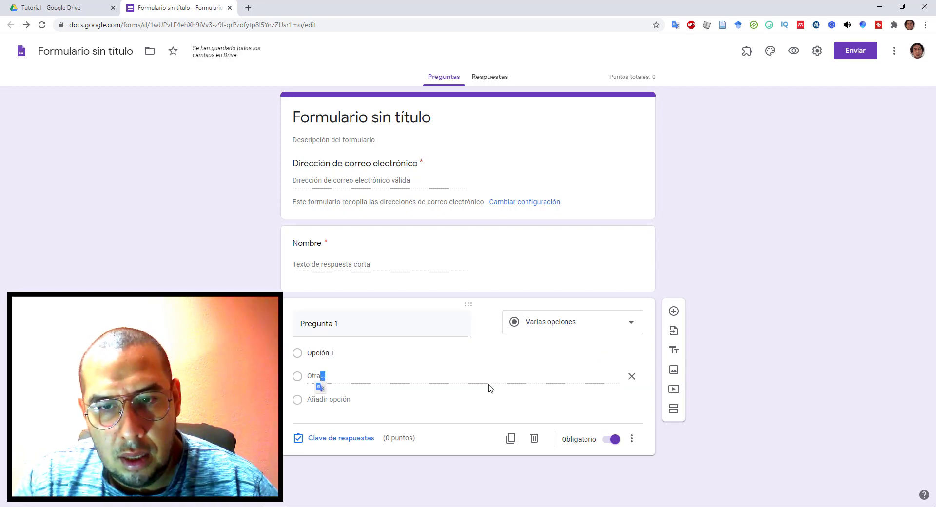
click(631, 376)
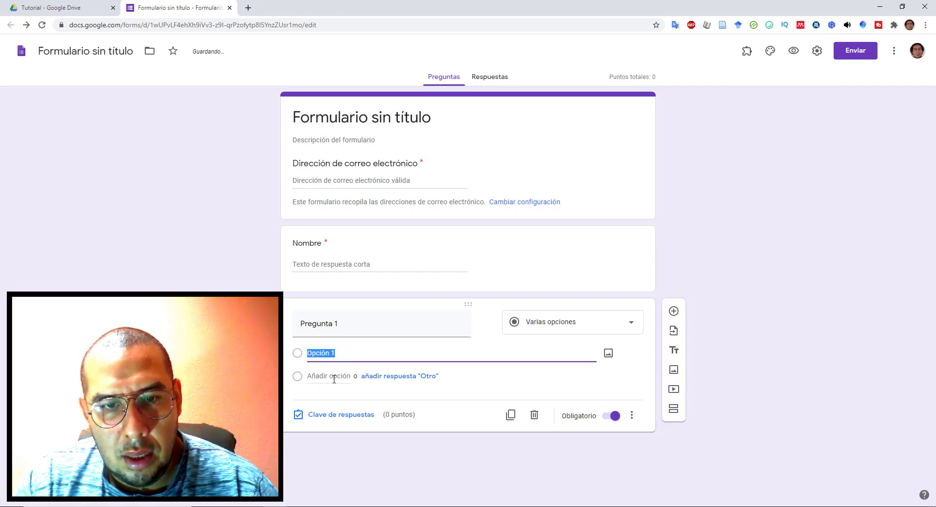
Step: Add three more answer choices to Pregunta 1, named "Opción 2", "Opción 3" and "Opción 4"
click(333, 379)
click(332, 378)
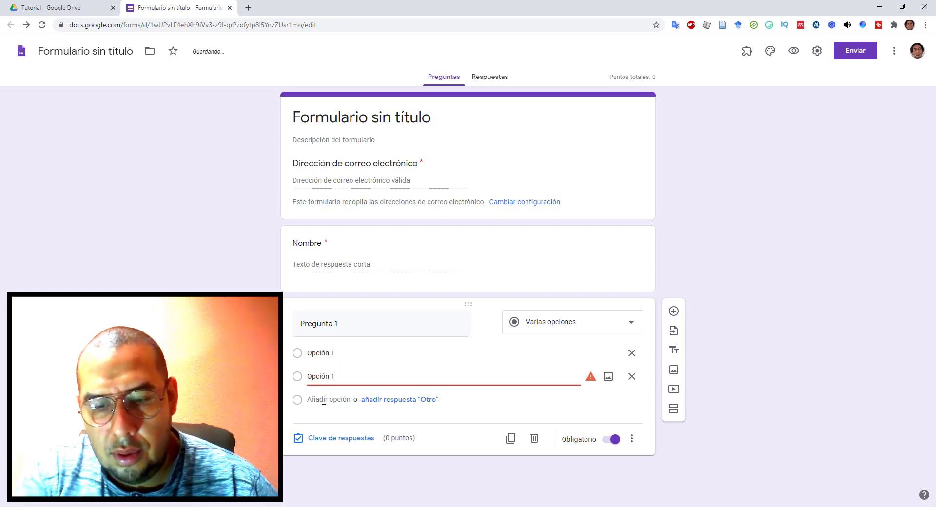
key(BackSpace)
text(2)
click(325, 398)
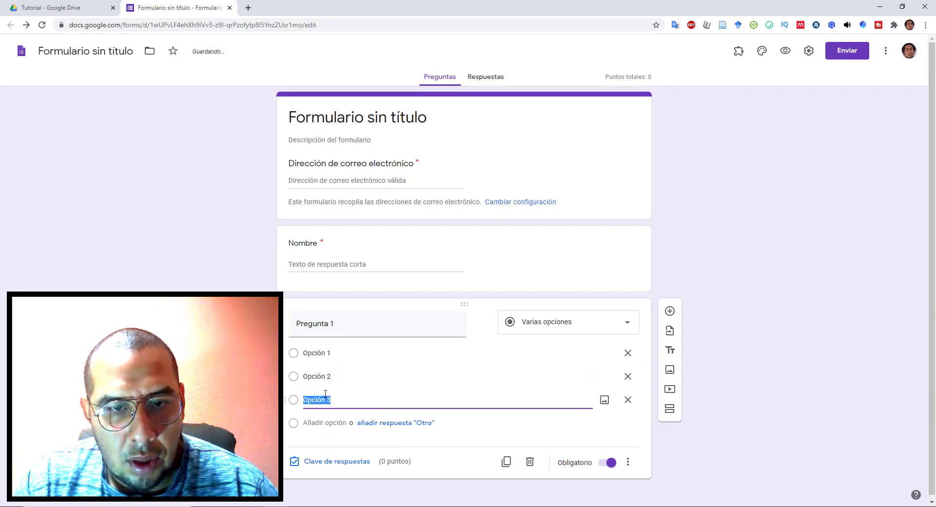
click(323, 420)
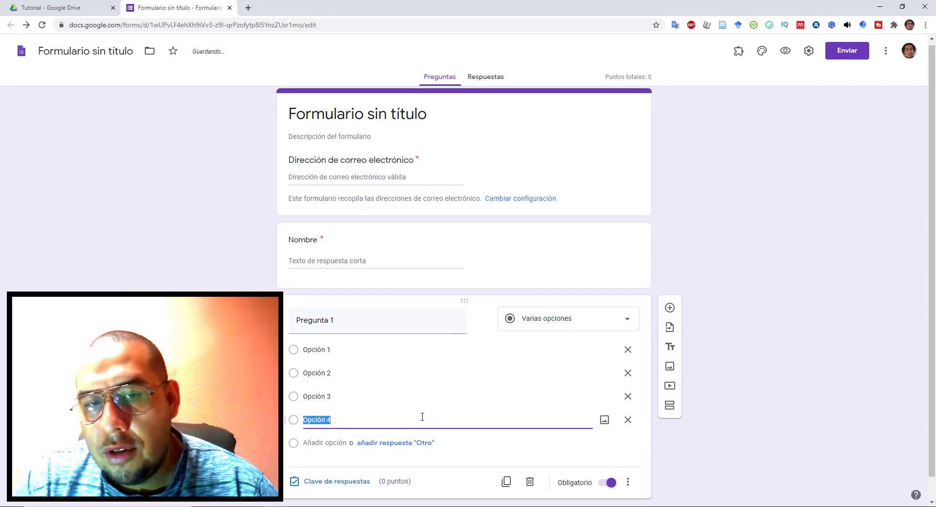
Step: Open the answer key of Pregunta 1 and set its score to 5 points
scroll(434, 352, down, 1)
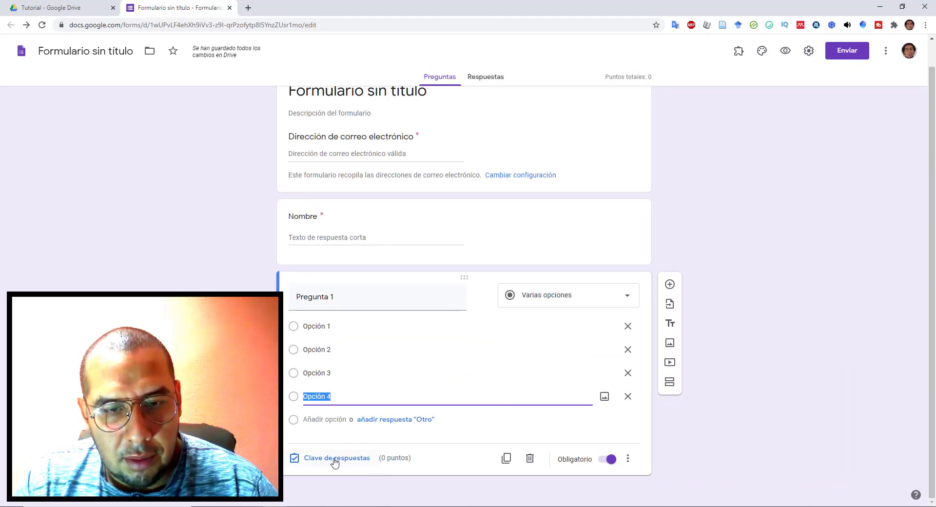
click(334, 460)
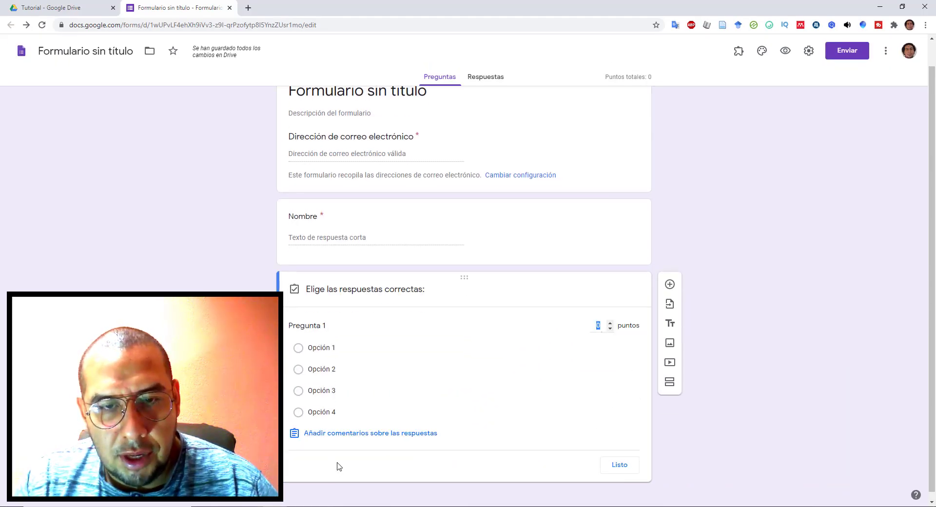
click(610, 323)
click(610, 322)
click(610, 322)
click(609, 323)
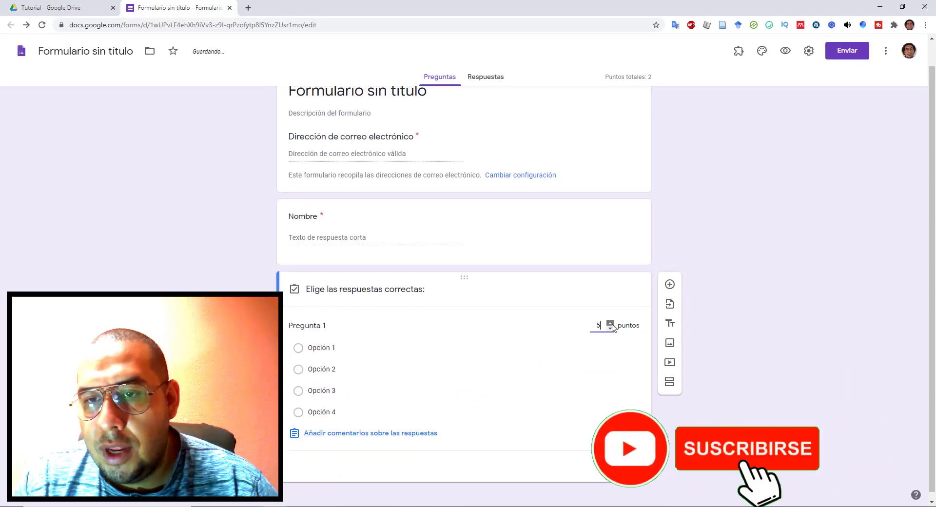
Step: Set the score of Pregunta 1 to 1 point and mark Opción 2 as the correct answer
click(610, 323)
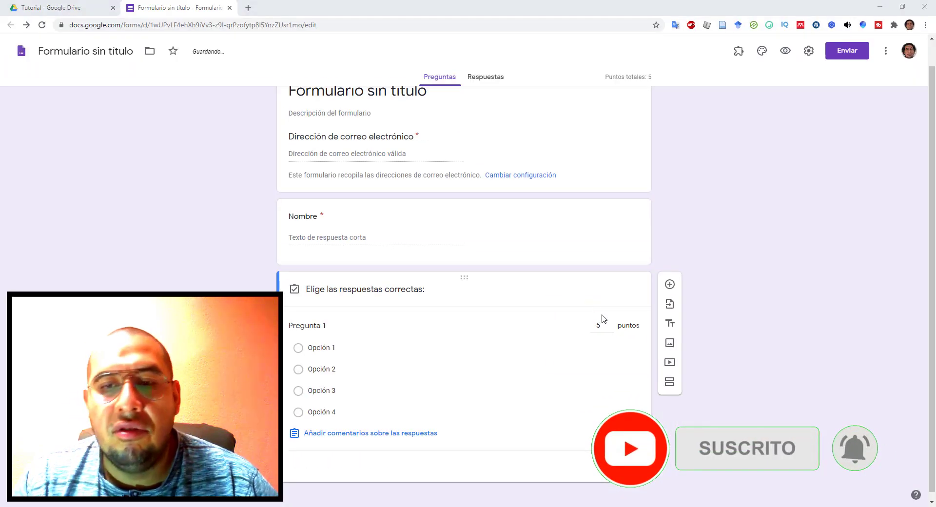
click(610, 329)
click(610, 329)
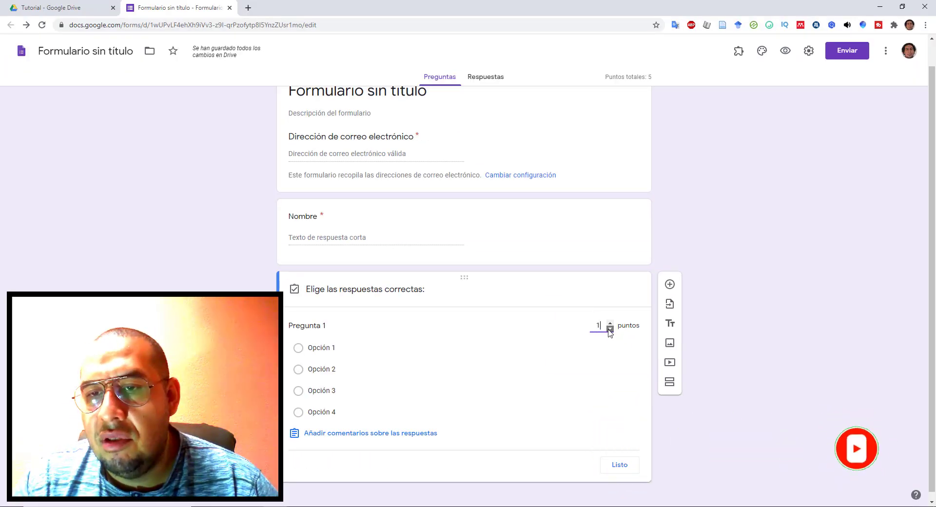
click(609, 328)
click(609, 329)
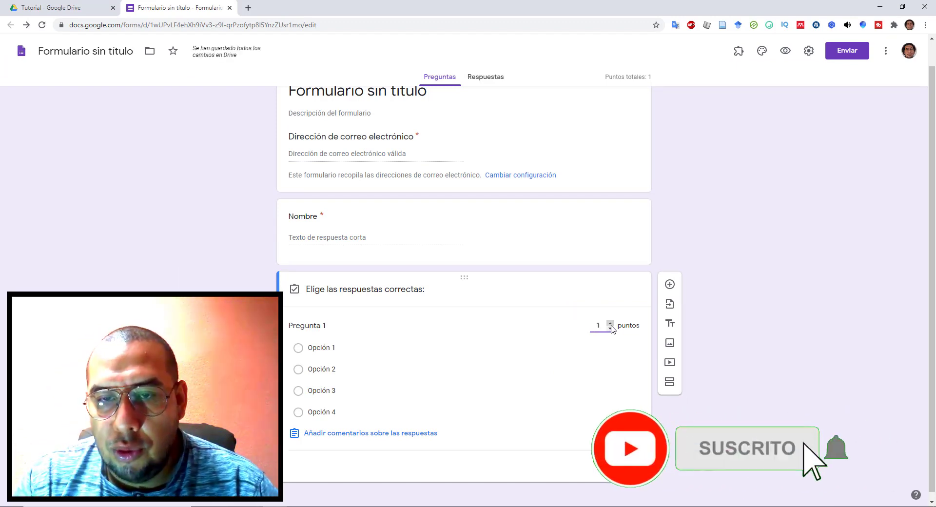
click(610, 324)
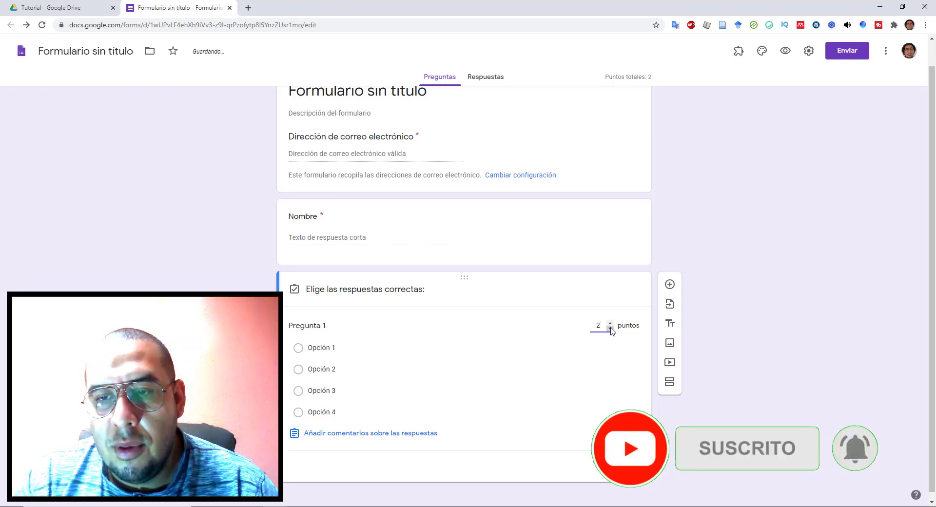
click(610, 329)
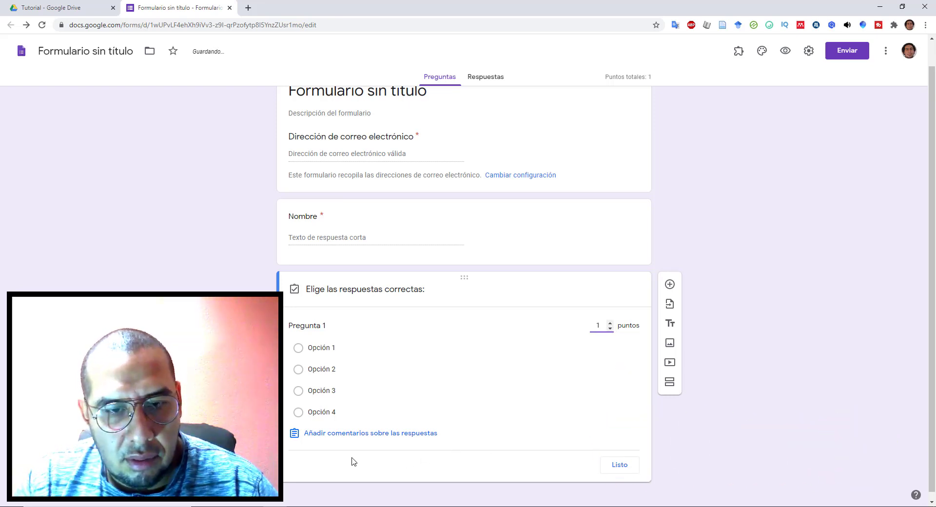
click(299, 371)
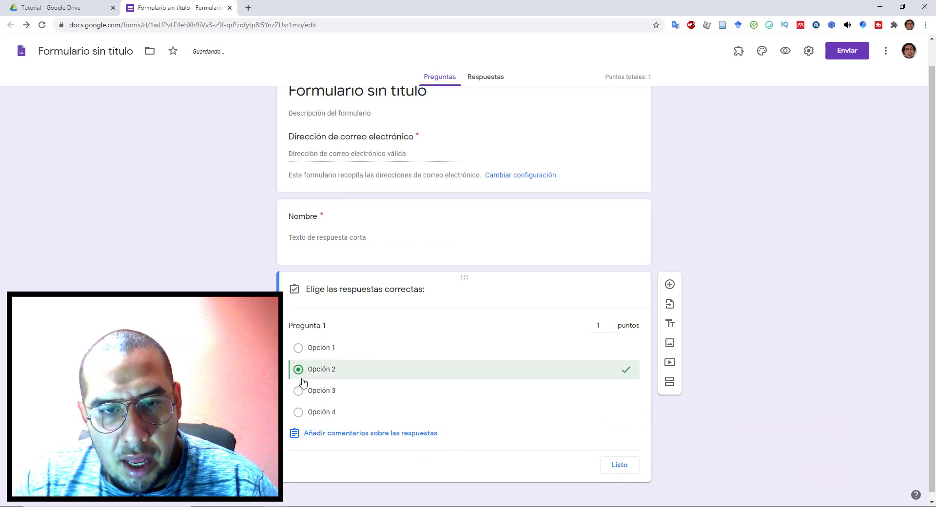
Step: Try marking Opción 3, Opción 4 and Opción 1 as additional correct answers of Pregunta 1, and clear these extra marks
click(299, 391)
click(298, 413)
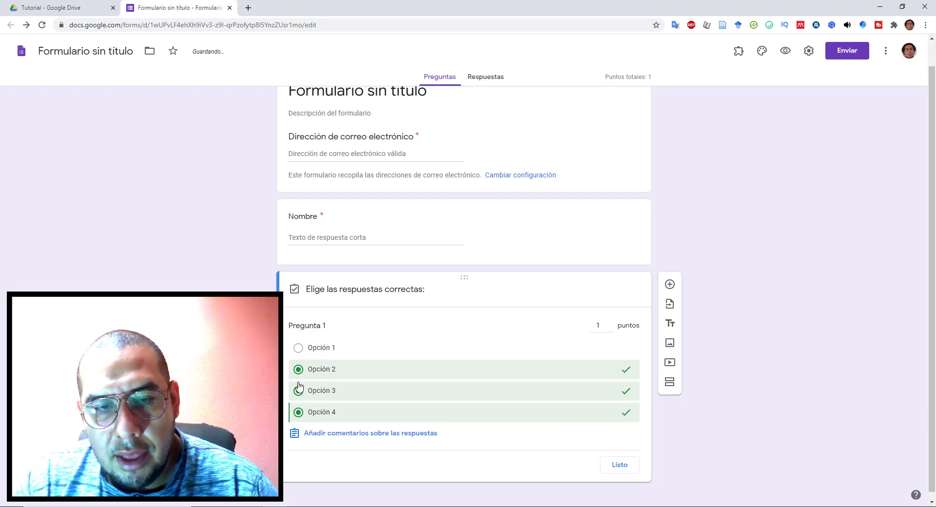
click(298, 392)
click(298, 413)
click(298, 348)
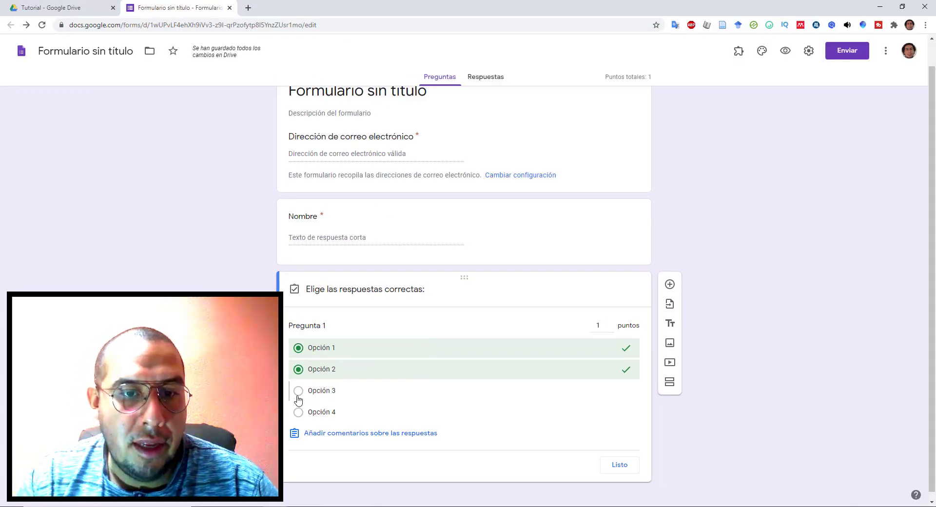
click(298, 393)
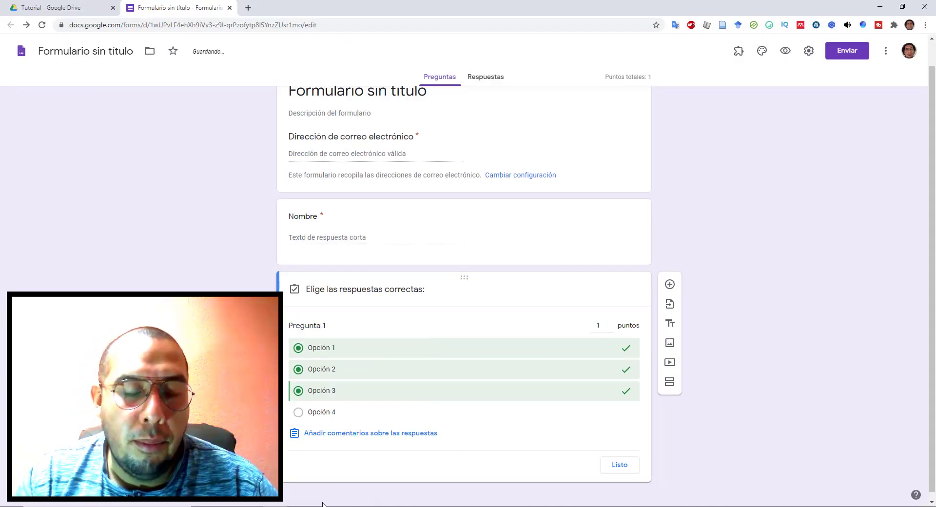
click(299, 388)
click(300, 346)
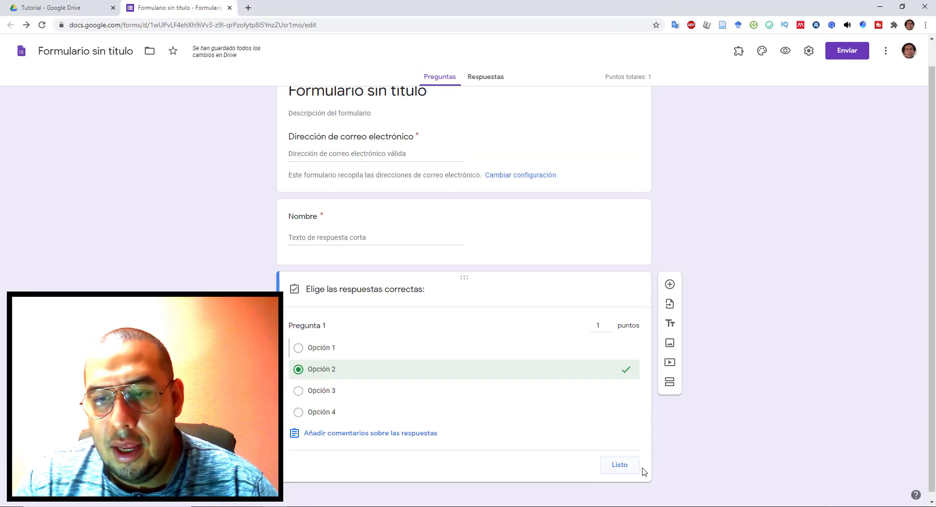
Step: Finish the answer key of Pregunta 1 and add a new multiple-choice question titled "Pregunta 2" below it
click(626, 468)
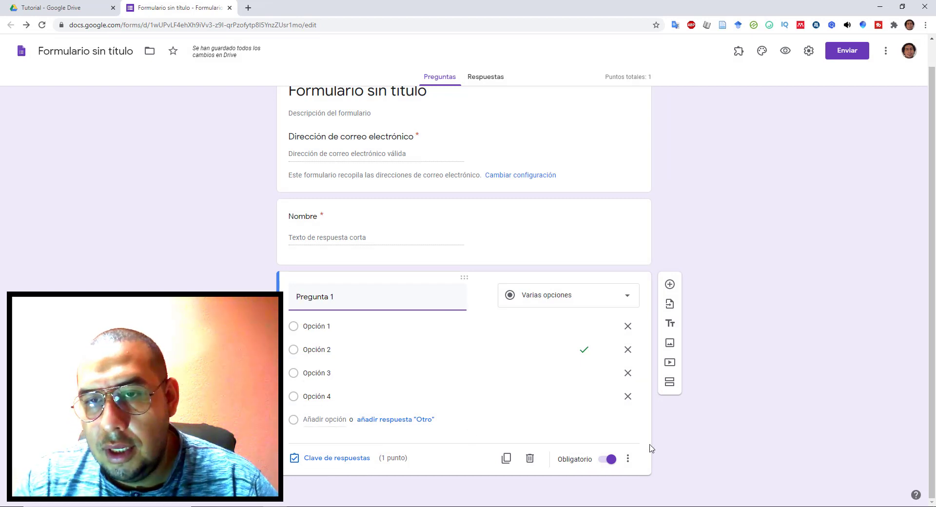
click(669, 285)
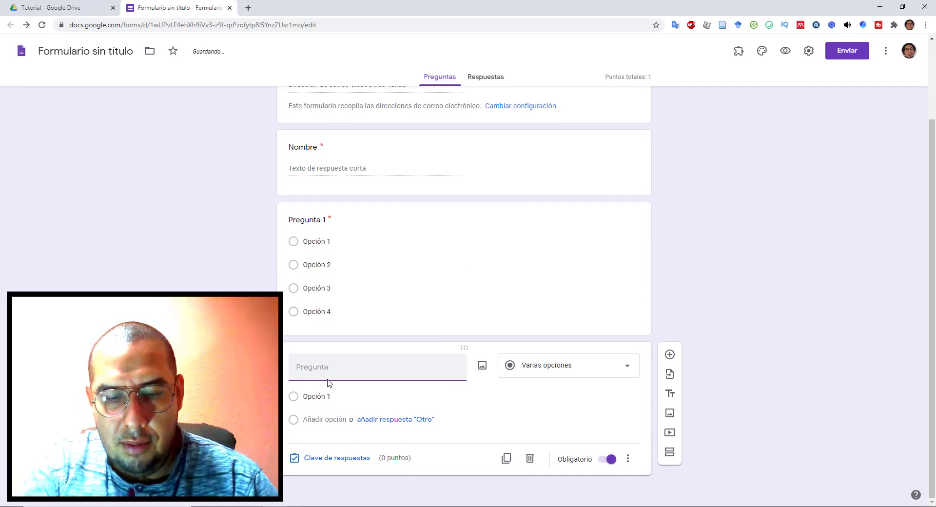
text(Pregunta 2)
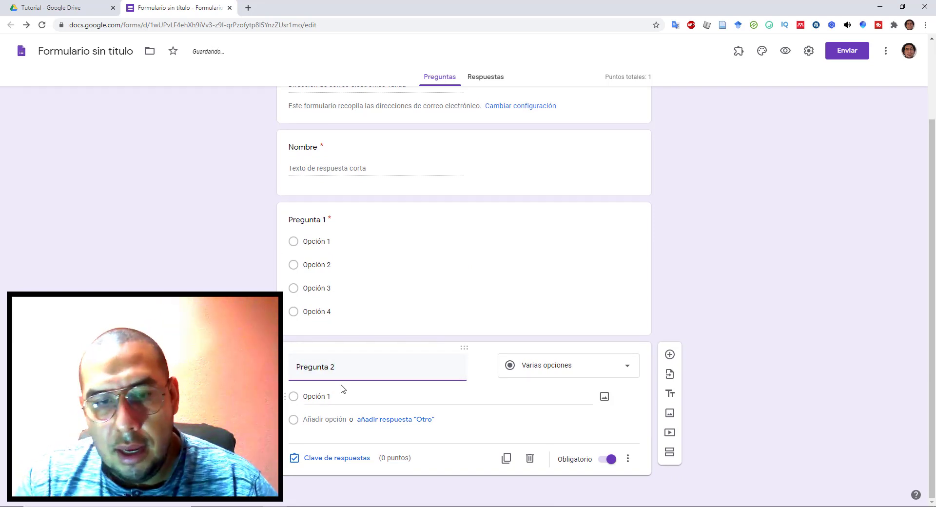
Step: Add three more answer choices to Pregunta 2, named "Opción 2", "Opción 3" and "Opción 4"
click(327, 419)
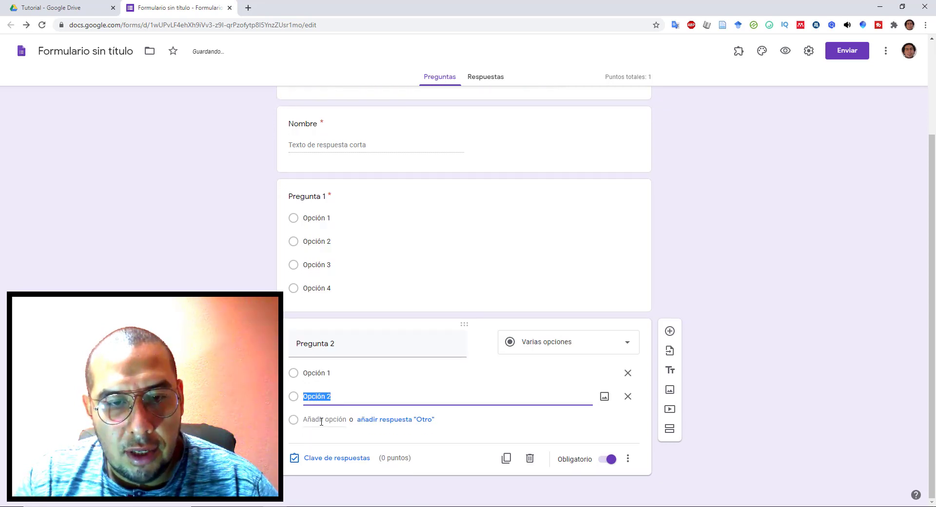
click(321, 422)
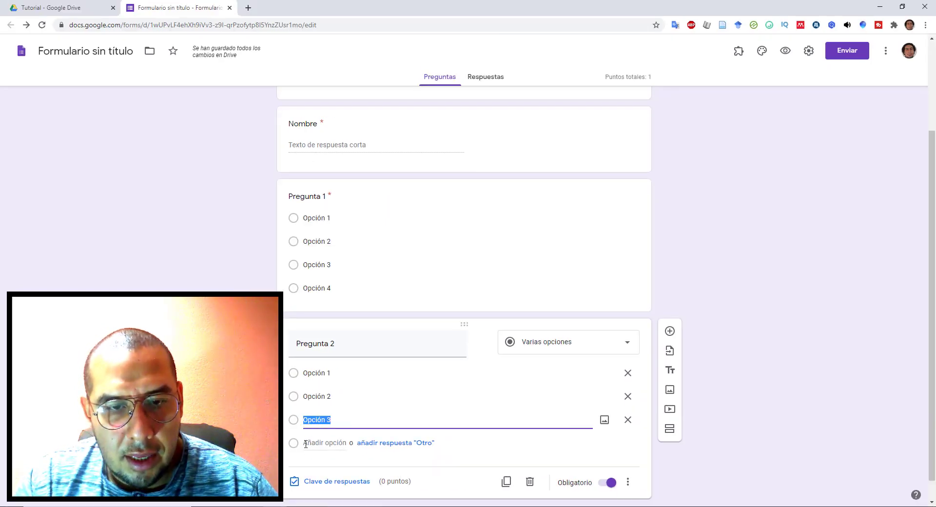
click(305, 442)
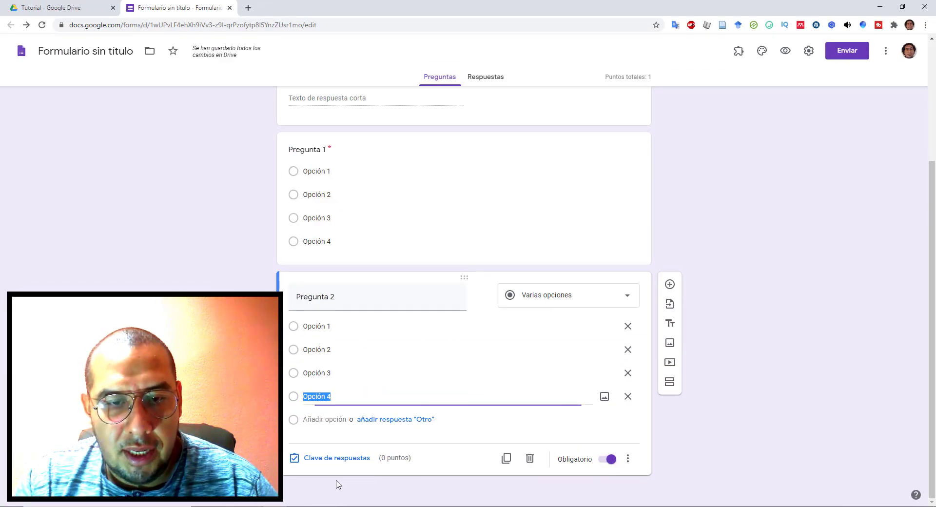
Step: In the answer key of Pregunta 2, set the score to 1 point and mark Opción 4 as the correct answer
click(344, 460)
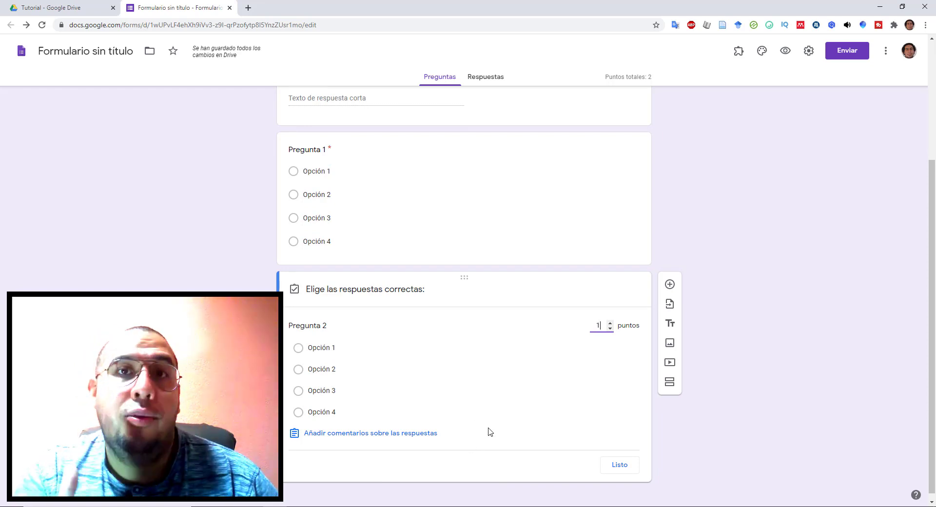
click(298, 412)
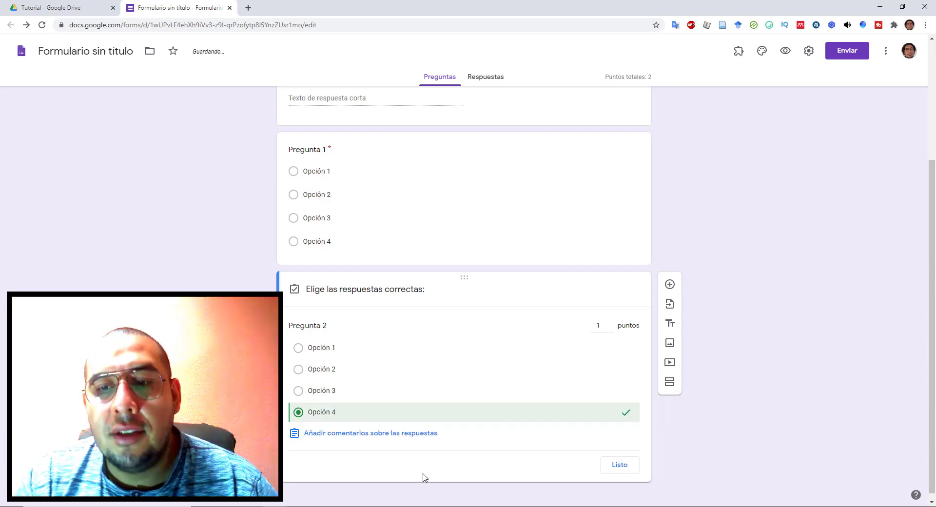
click(618, 465)
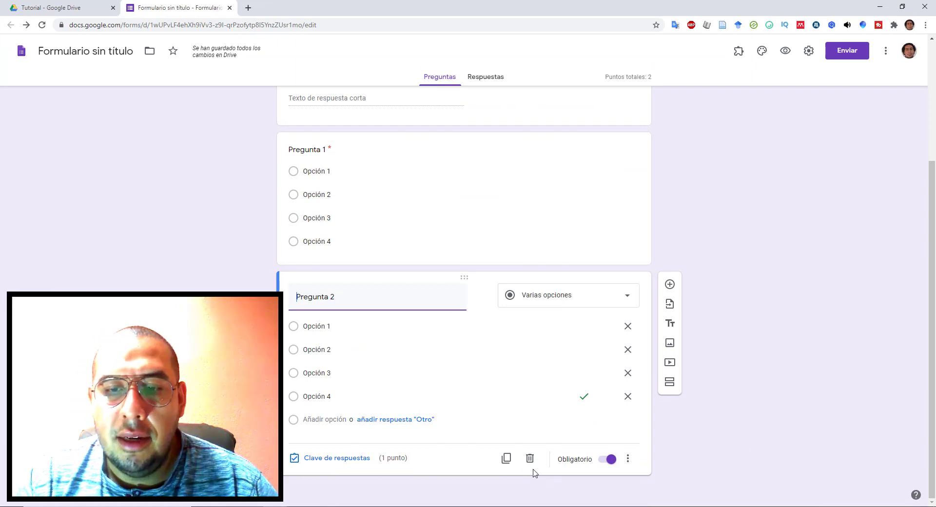
Step: Duplicate Pregunta 2 and title the copy "Pregunta 3"
click(506, 458)
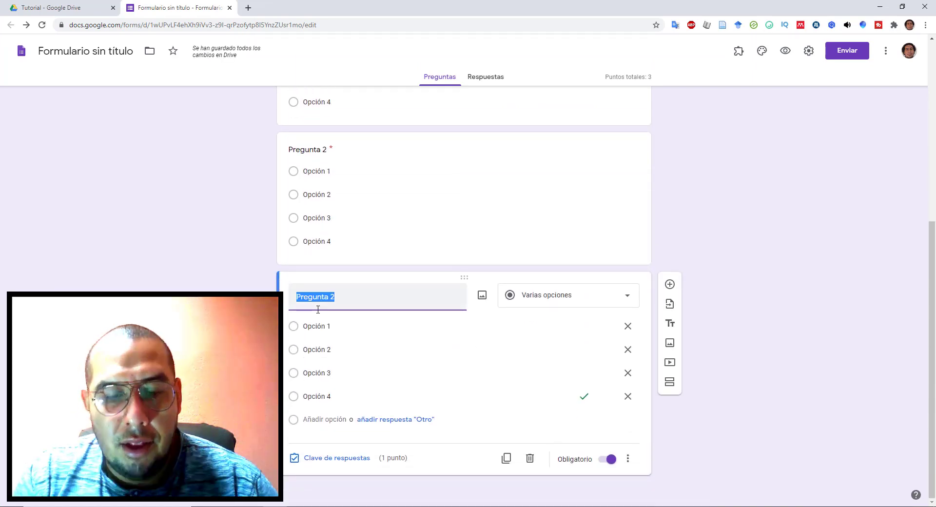
text(Preg)
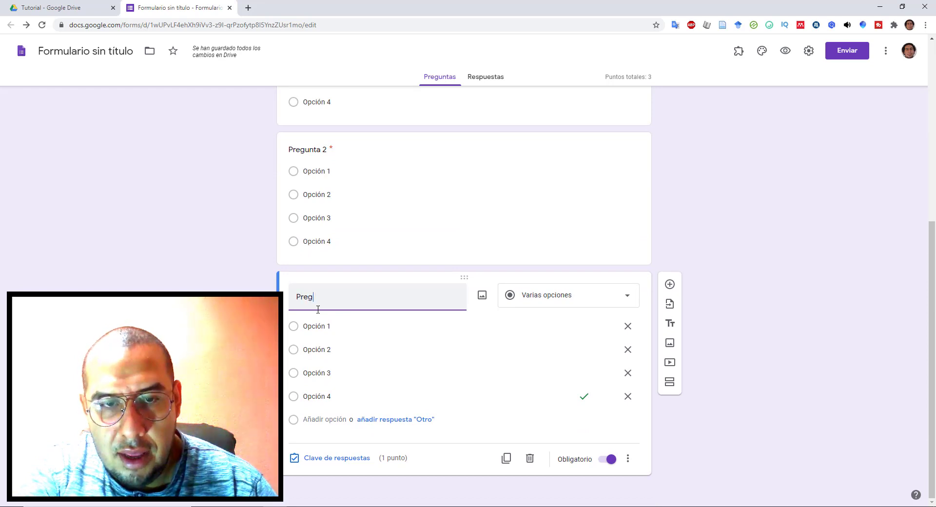
text(unta 3)
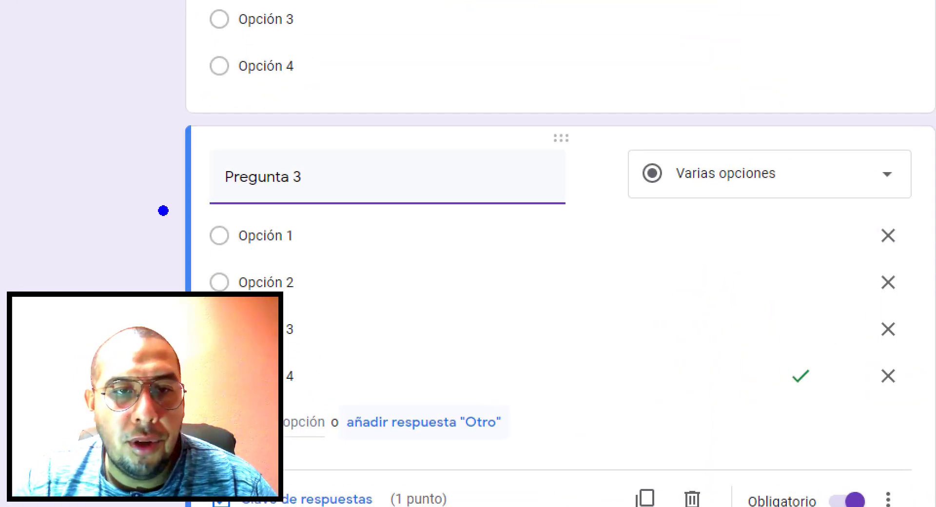
drag(163, 210, 460, 383)
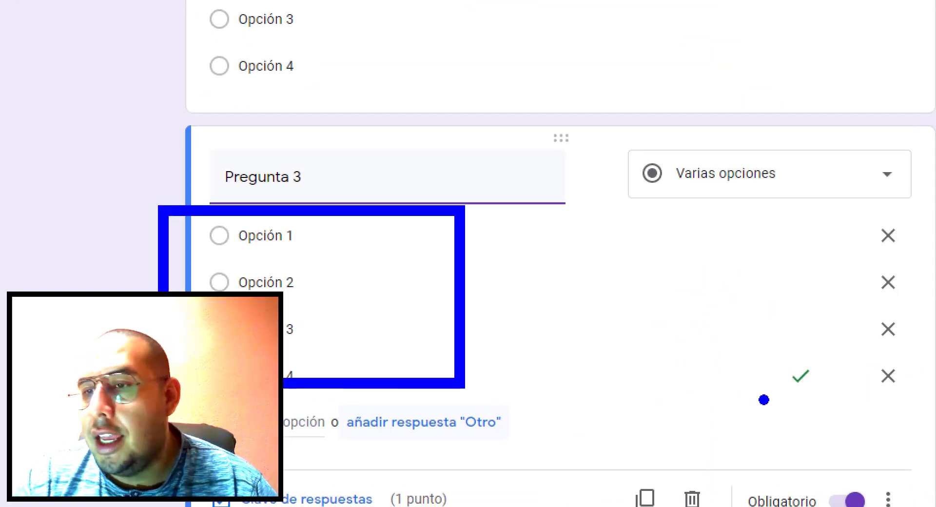
drag(741, 338, 863, 424)
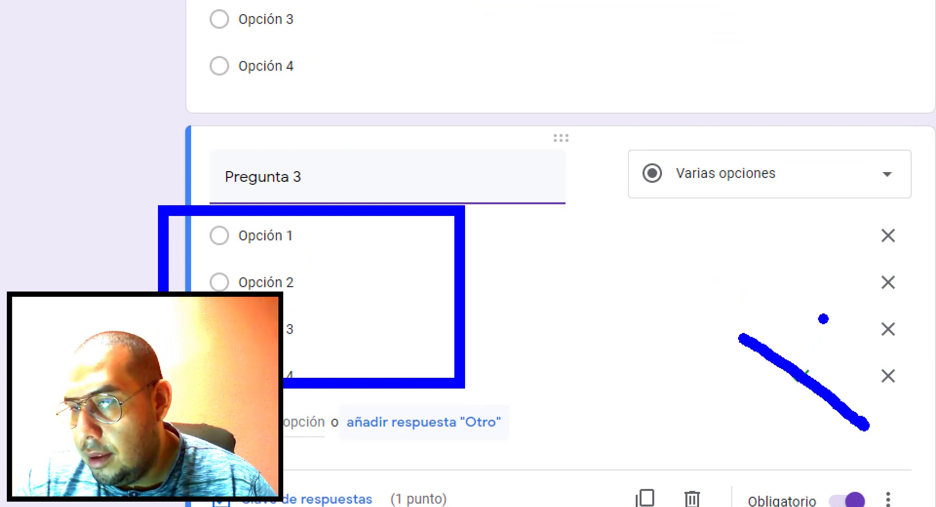
drag(823, 319, 766, 435)
Step: Change the correct answer of Pregunta 3 to Opción 2 only in its answer key
click(336, 458)
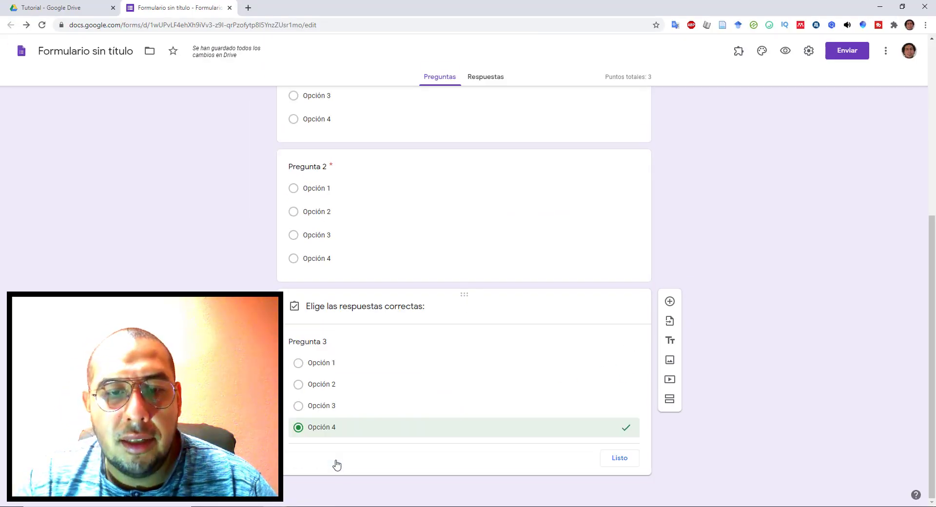
click(298, 371)
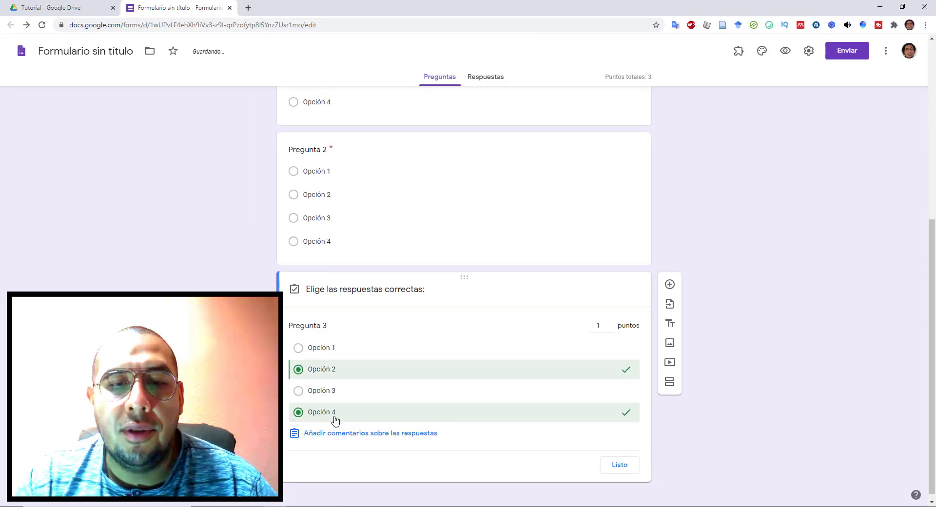
click(299, 415)
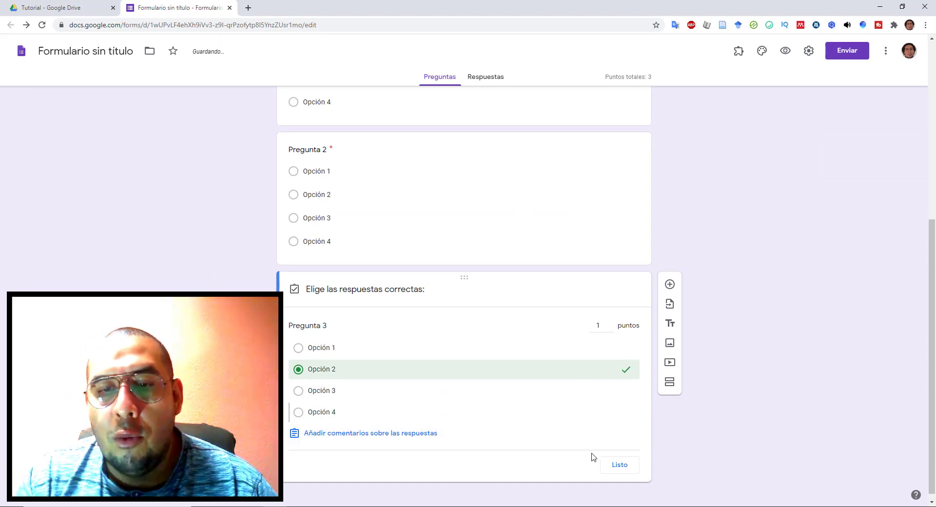
click(612, 466)
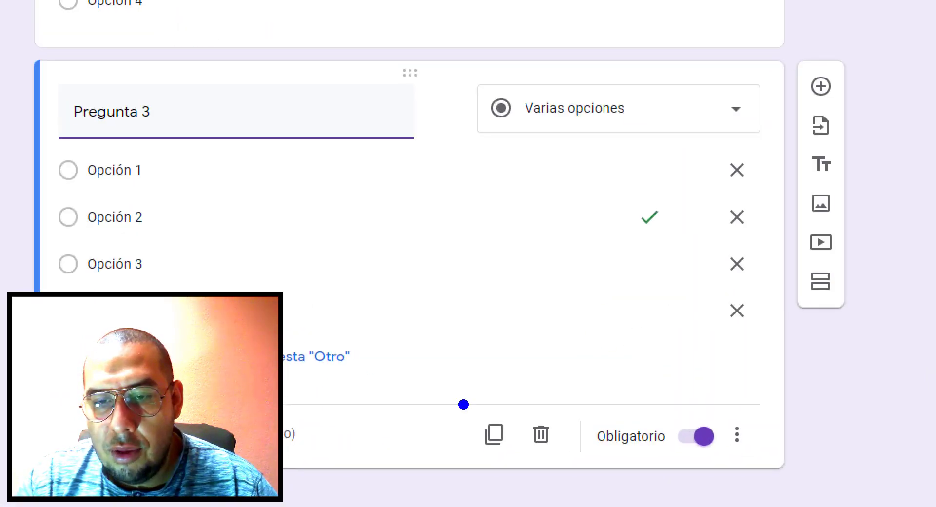
drag(484, 439, 519, 474)
mouse_move(596, 307)
mouse_down()
mouse_move(539, 405)
mouse_move(560, 414)
mouse_move(523, 379)
mouse_up()
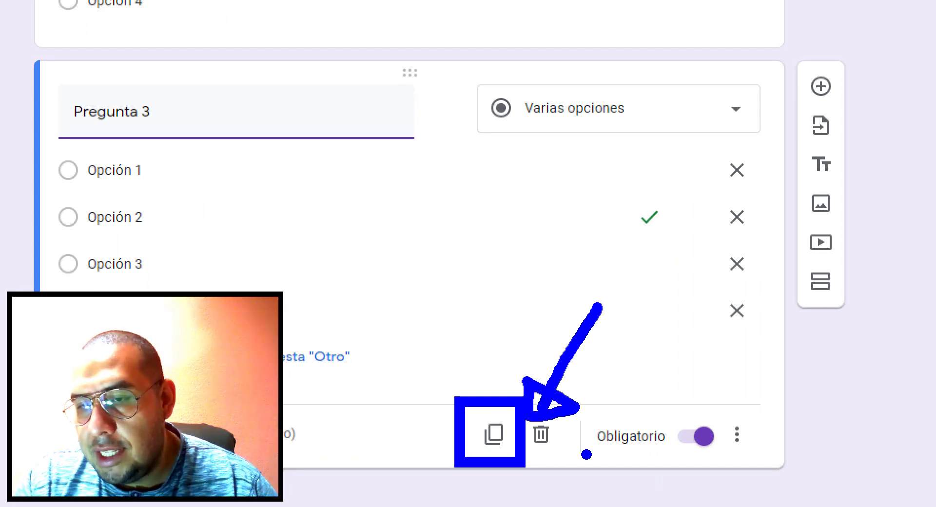
key(Escape)
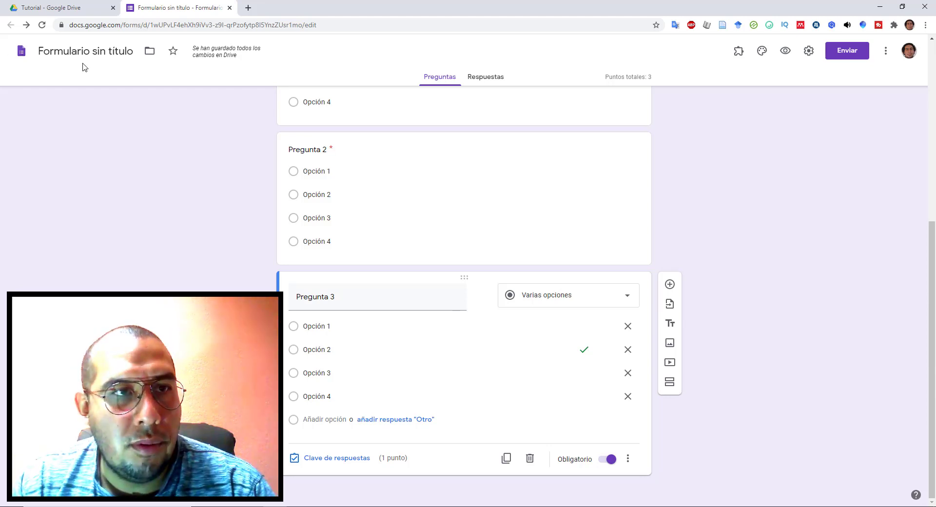
Step: Rename the untitled form as "Prueba"
click(114, 52)
text(Prueba)
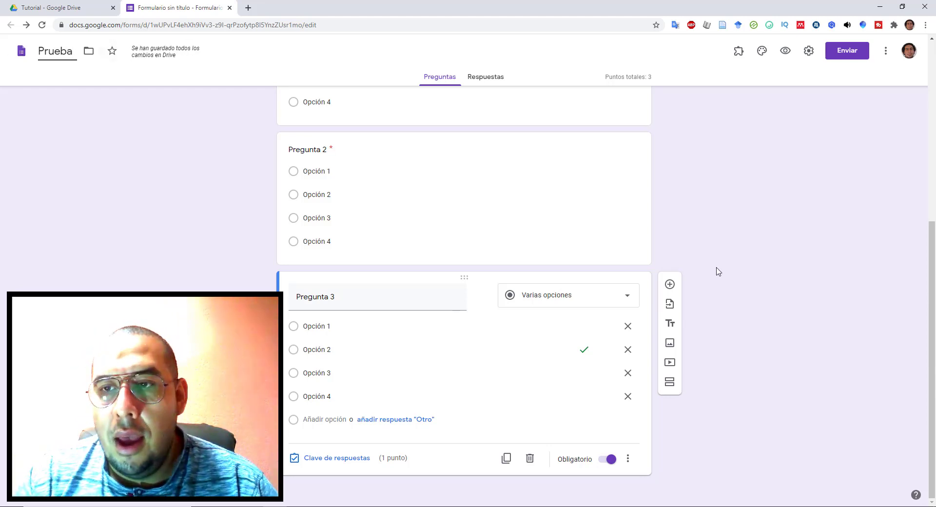
scroll(721, 272, up, 6)
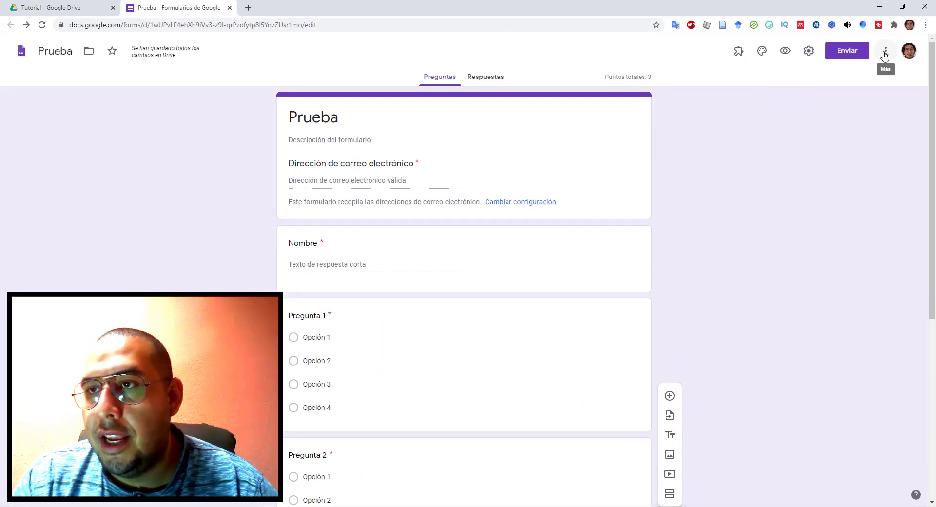
Step: Search the add-on marketplace for "formlimiter"
click(833, 70)
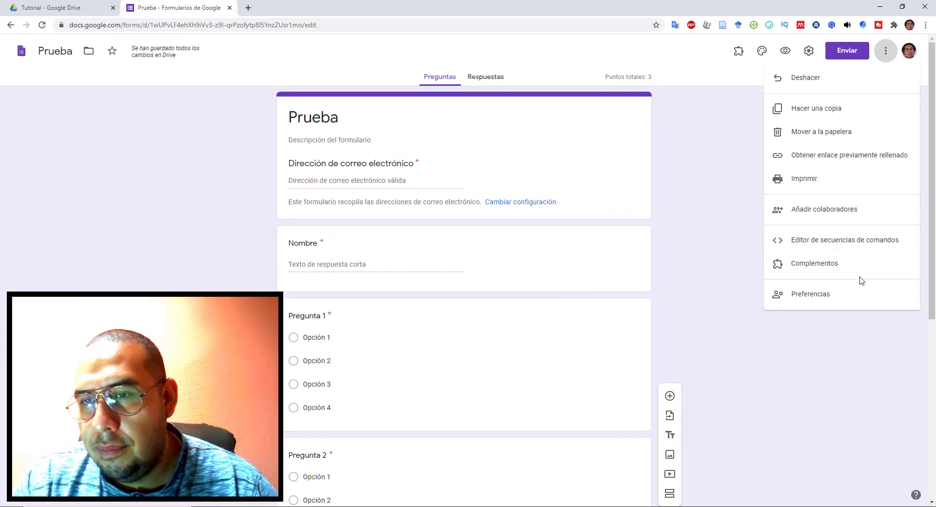
click(832, 274)
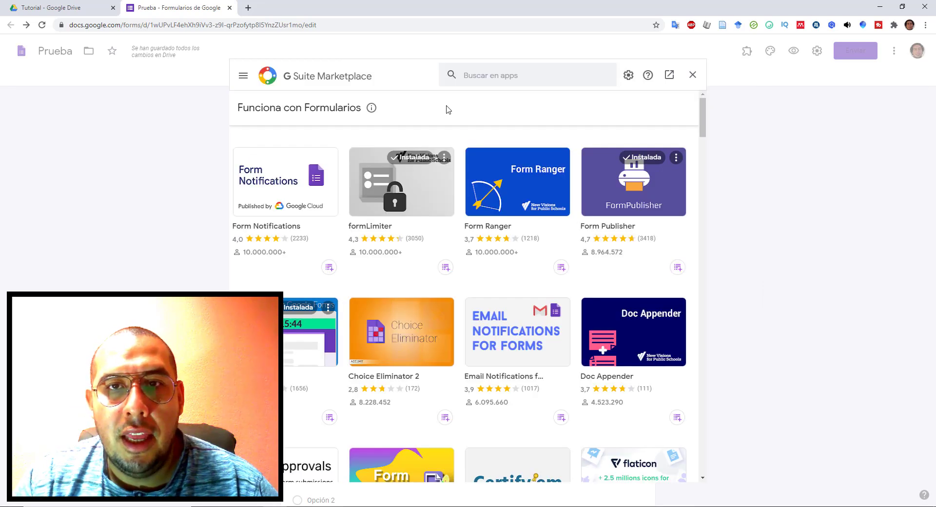
click(477, 77)
text(form)
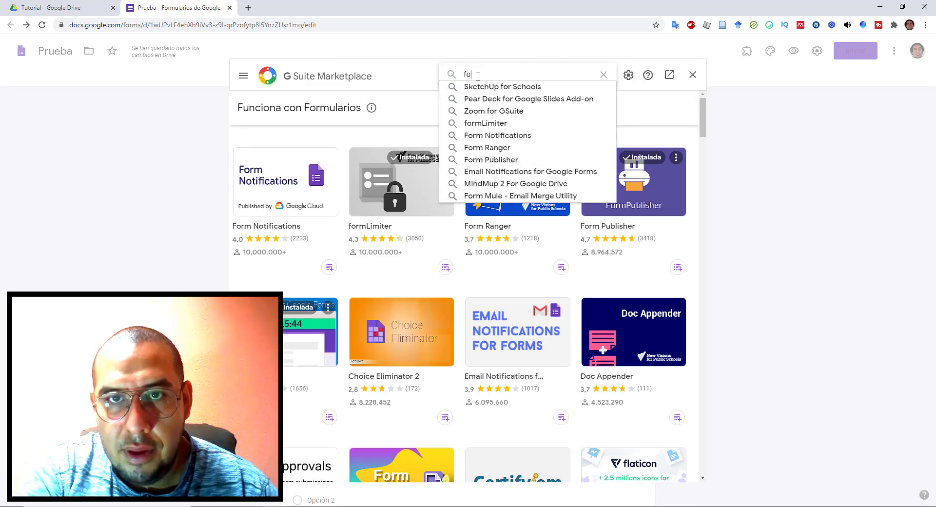
text(l)
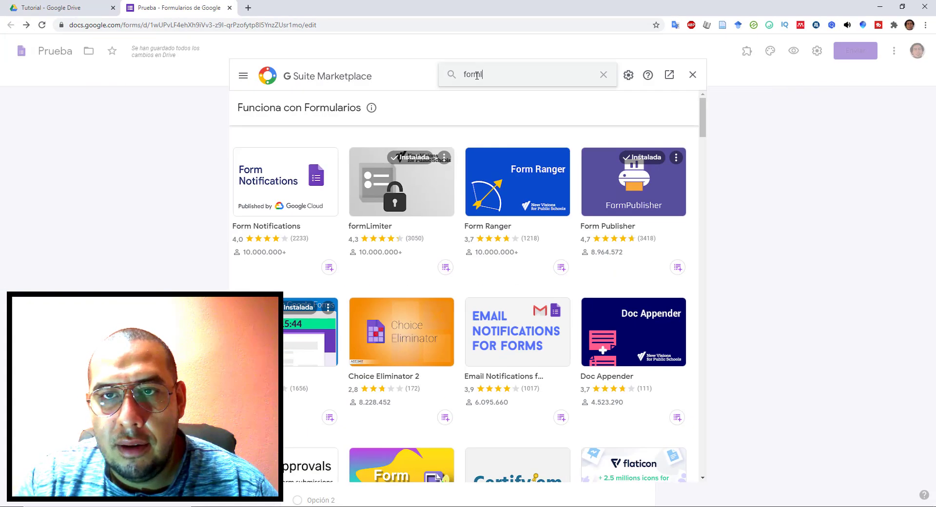
key(Return)
text(i)
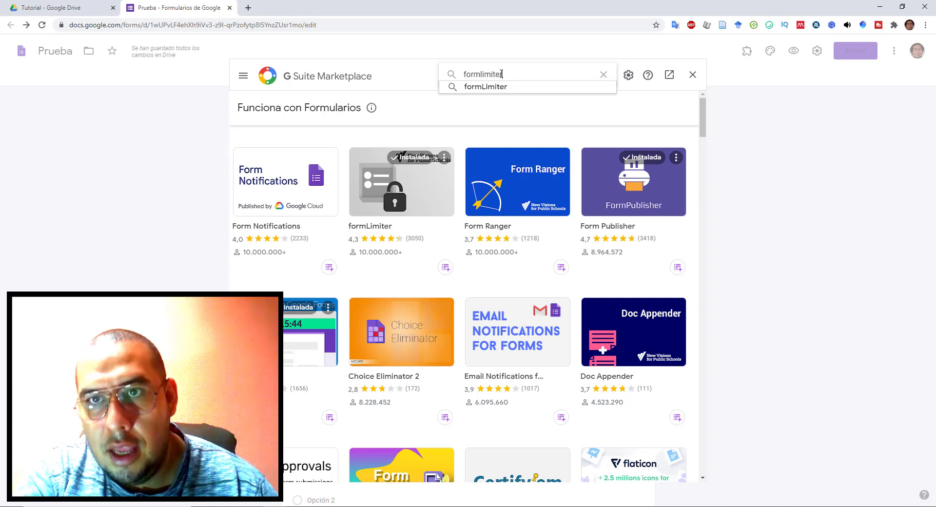
text(miter)
key(Return)
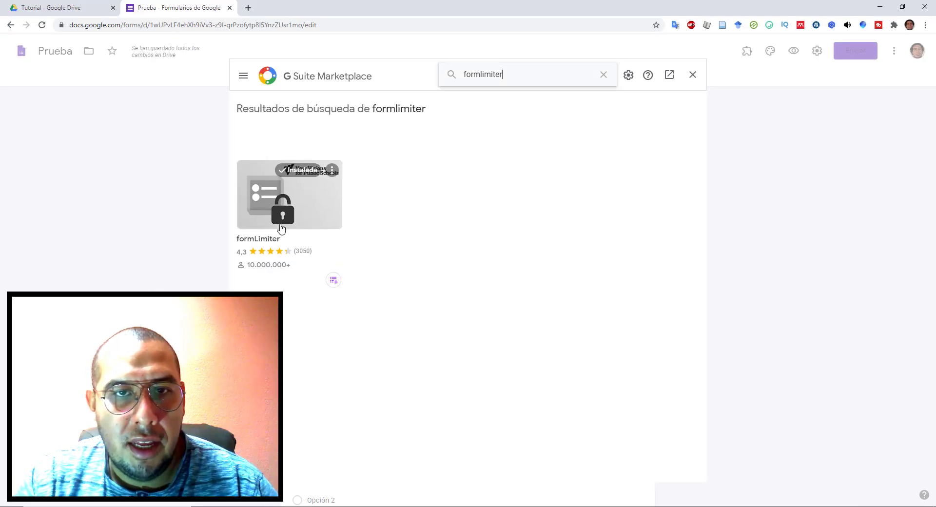
Step: Uninstall the existing formLimiter add-on
click(332, 170)
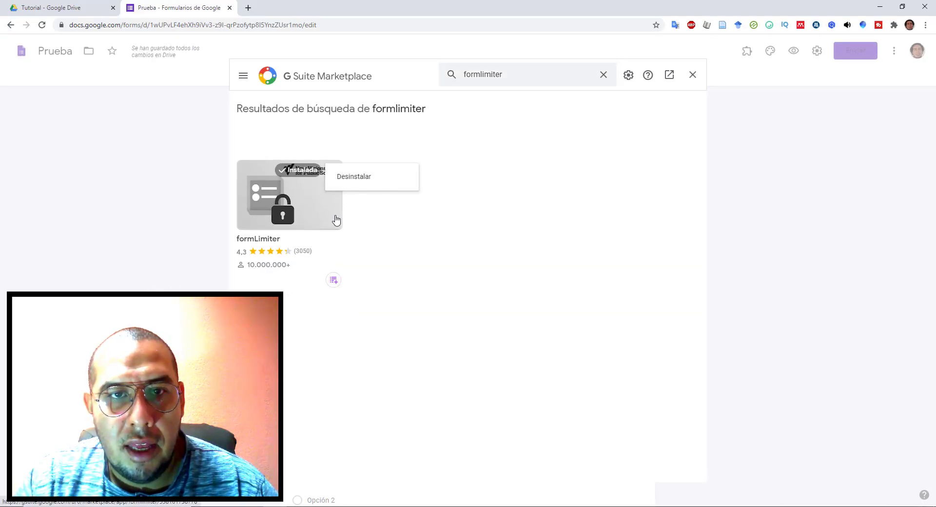
click(347, 189)
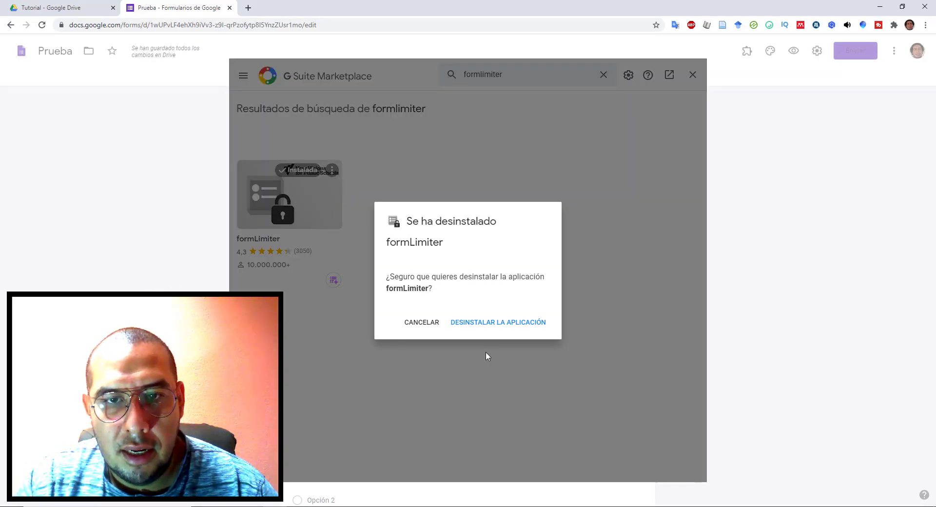
click(464, 330)
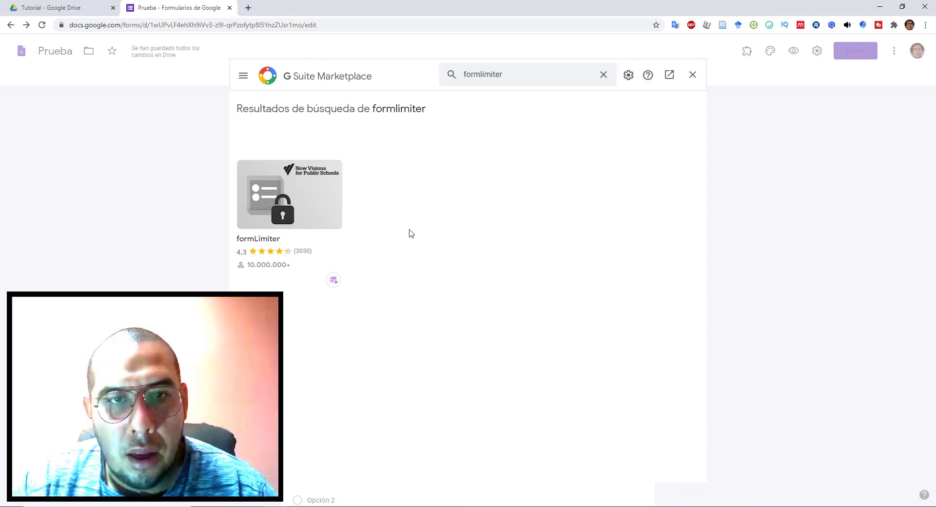
Step: Install the formLimiter add-on from its marketplace page, granting it the requested permissions on the existing Google account
click(276, 178)
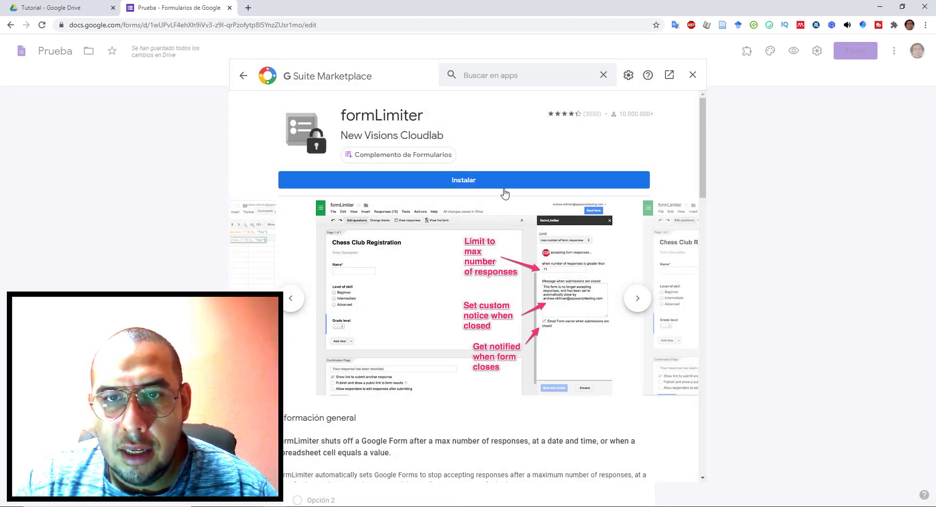
click(429, 183)
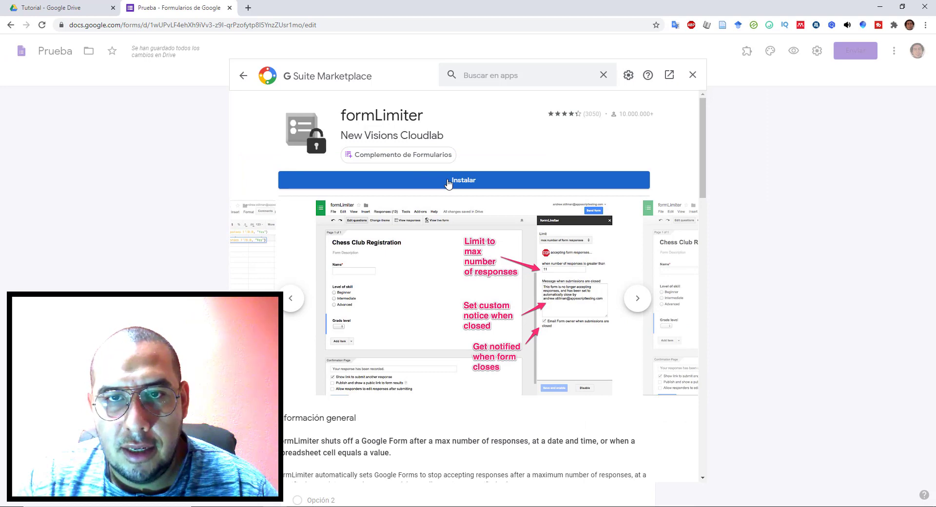
click(448, 183)
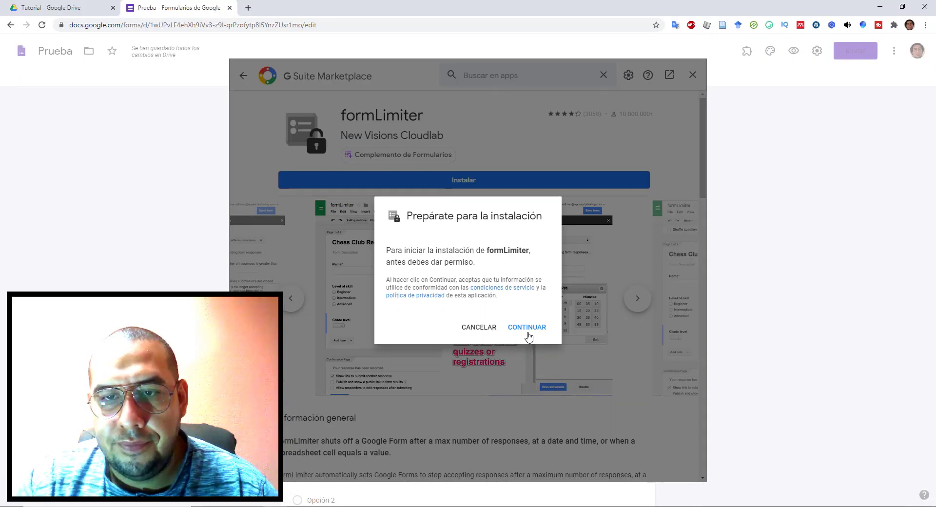
click(527, 331)
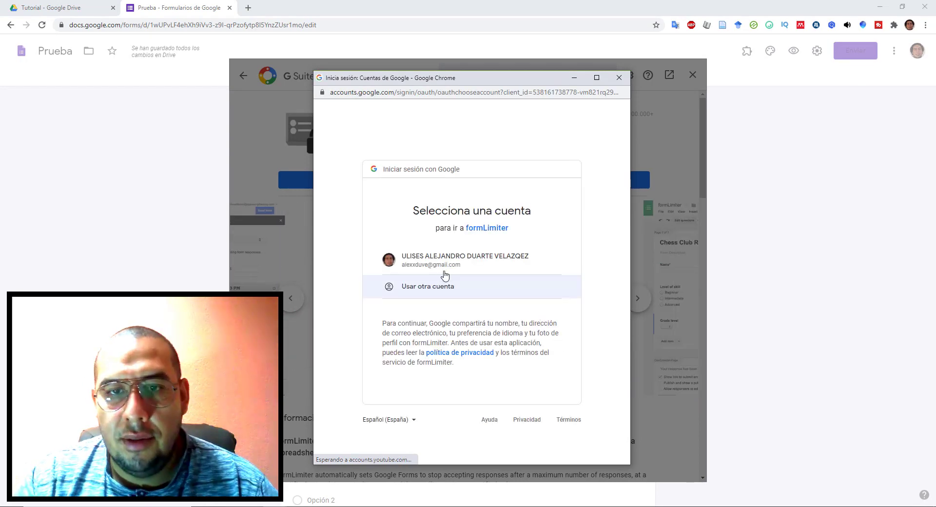
click(441, 261)
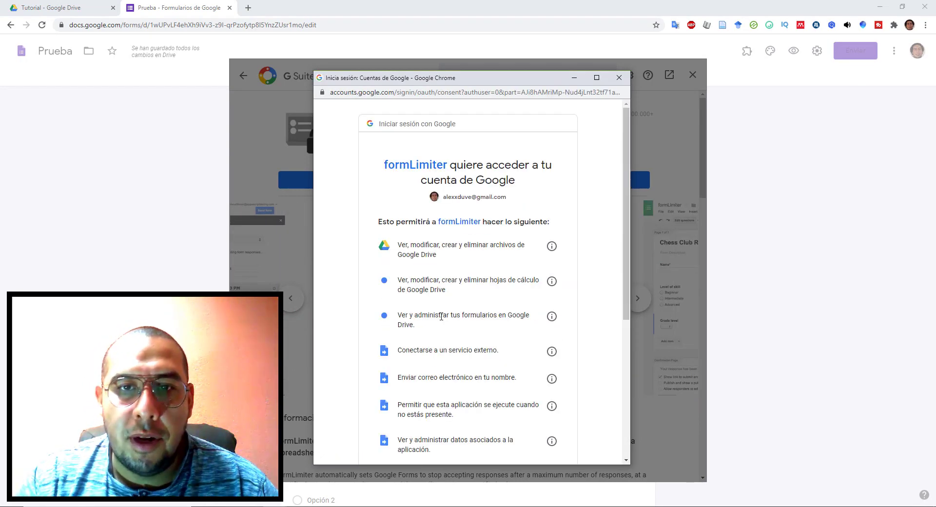
scroll(441, 317, down, 5)
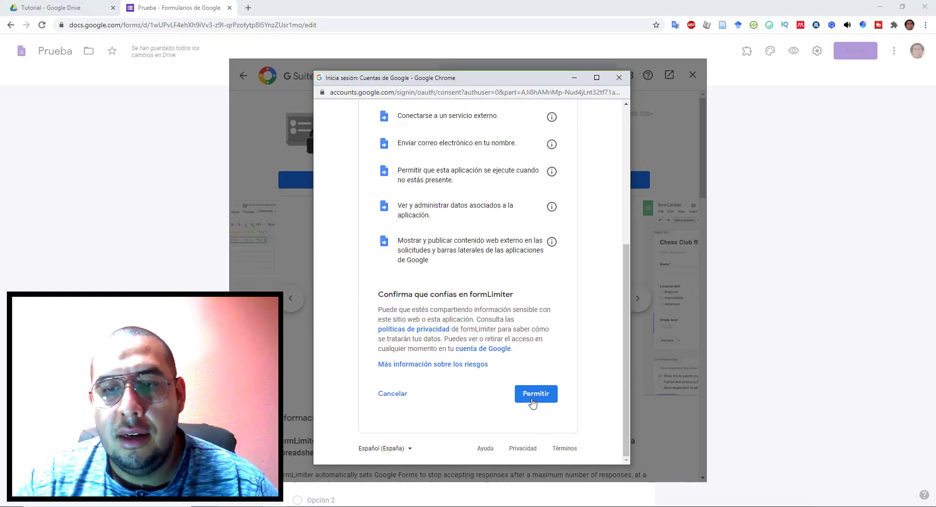
click(533, 401)
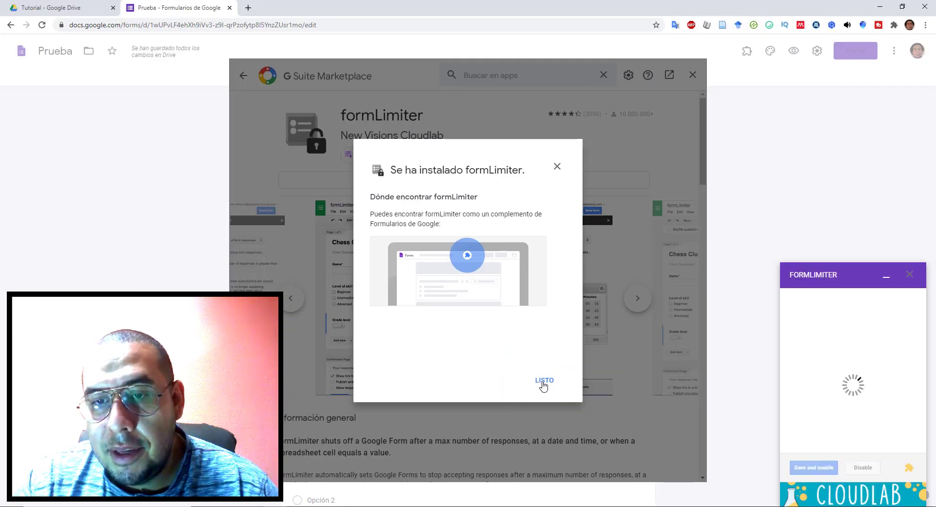
click(540, 363)
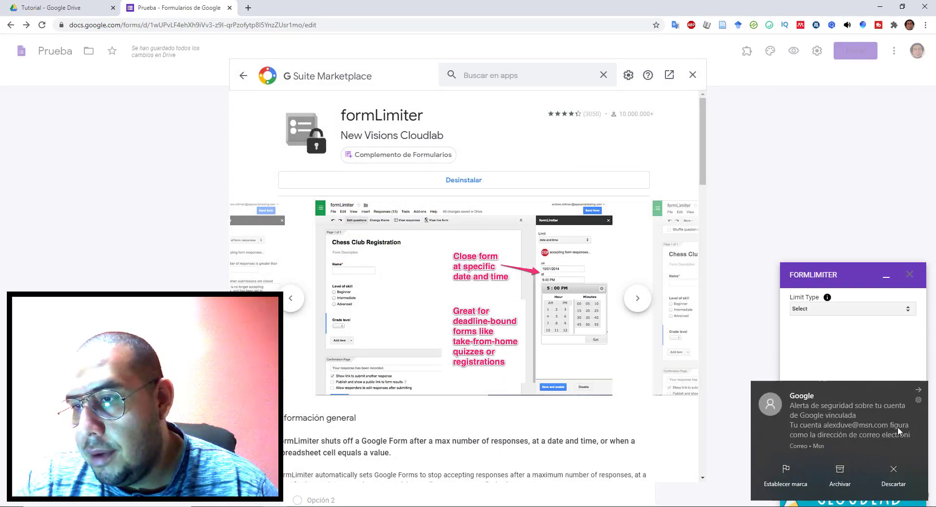
Step: Close the add-on marketplace and the formLimiter window to return to the form
click(917, 390)
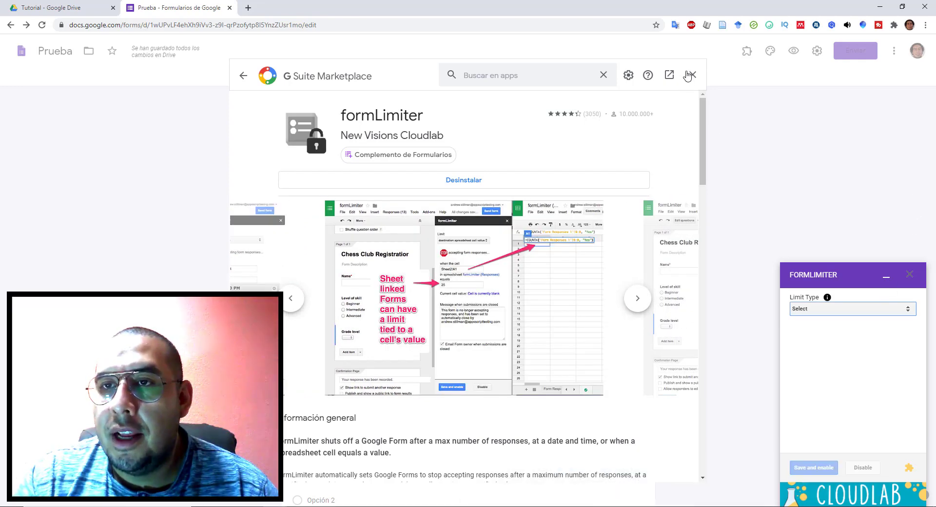
click(692, 75)
click(901, 275)
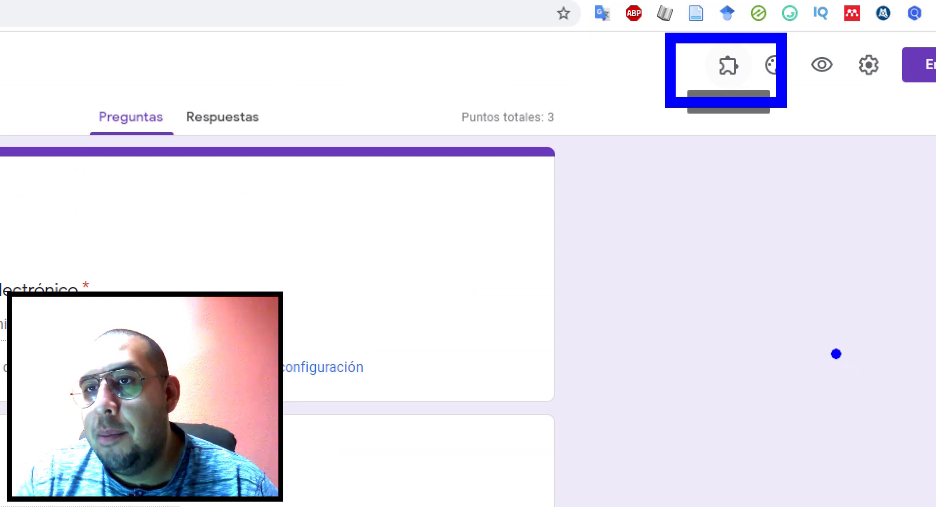
Step: Open the Set limit settings of the formLimiter add-on for this form
drag(814, 314, 741, 129)
drag(718, 160, 775, 121)
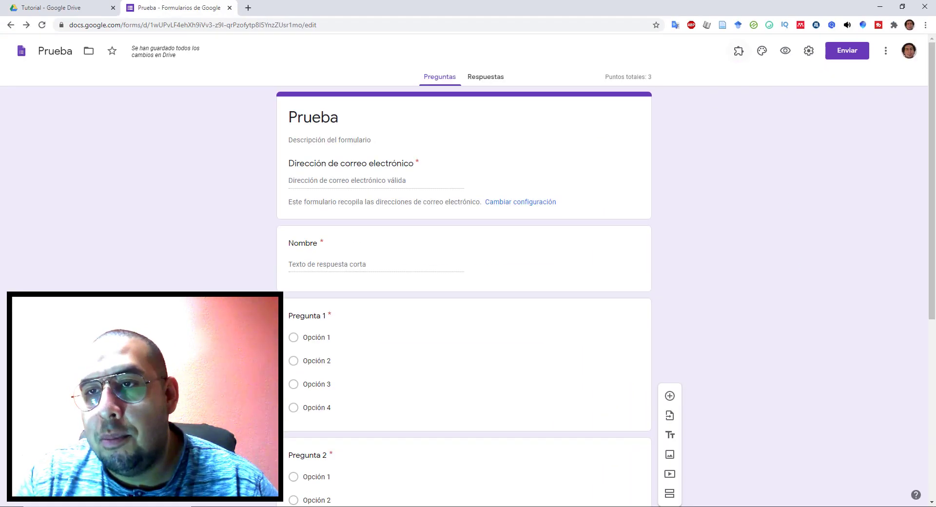
click(724, 61)
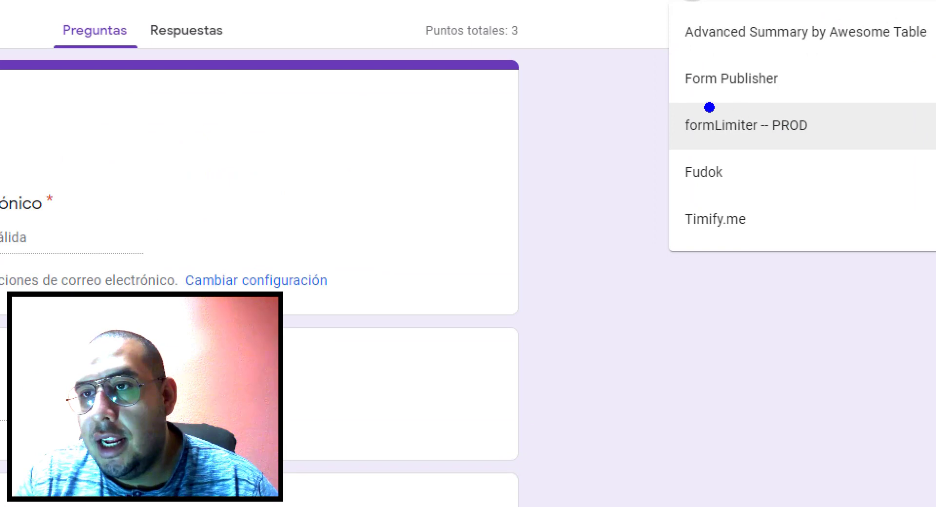
drag(720, 110, 830, 136)
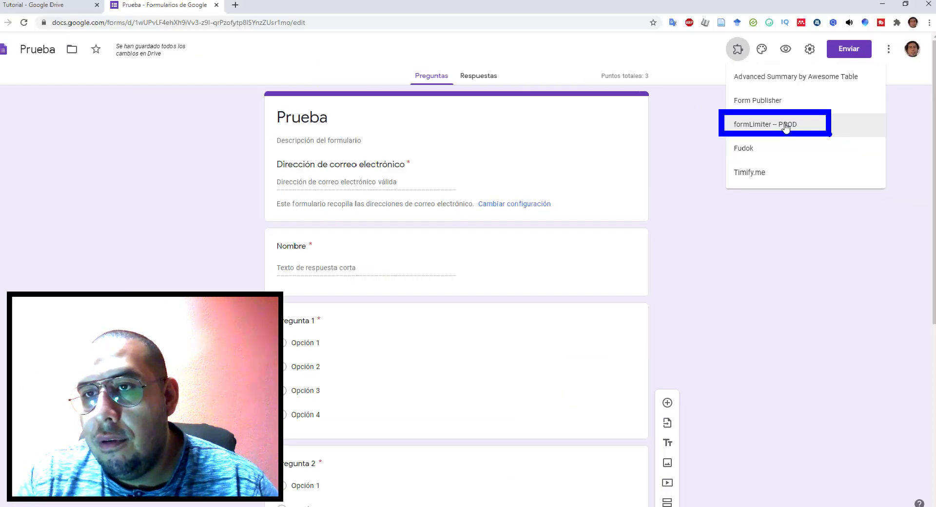
click(731, 125)
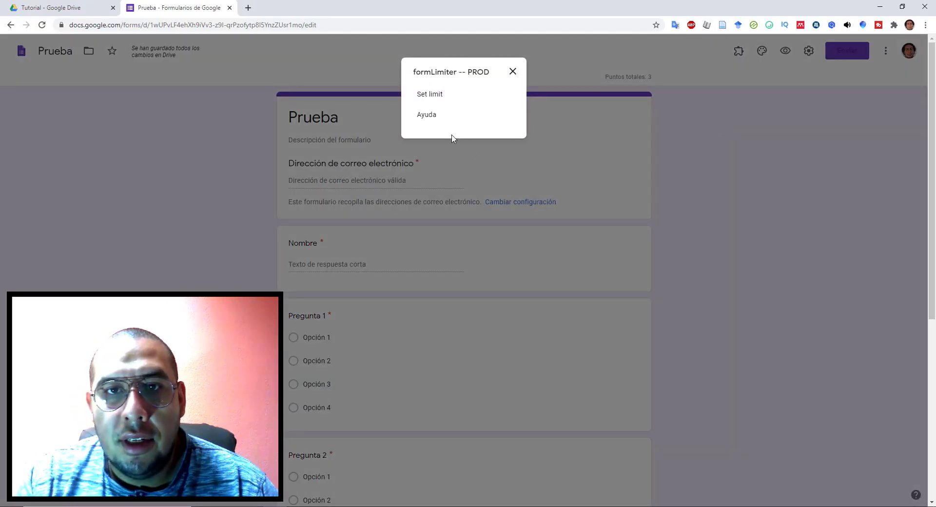
mouse_move(400, 86)
mouse_down()
mouse_move(463, 97)
mouse_move(468, 108)
mouse_up()
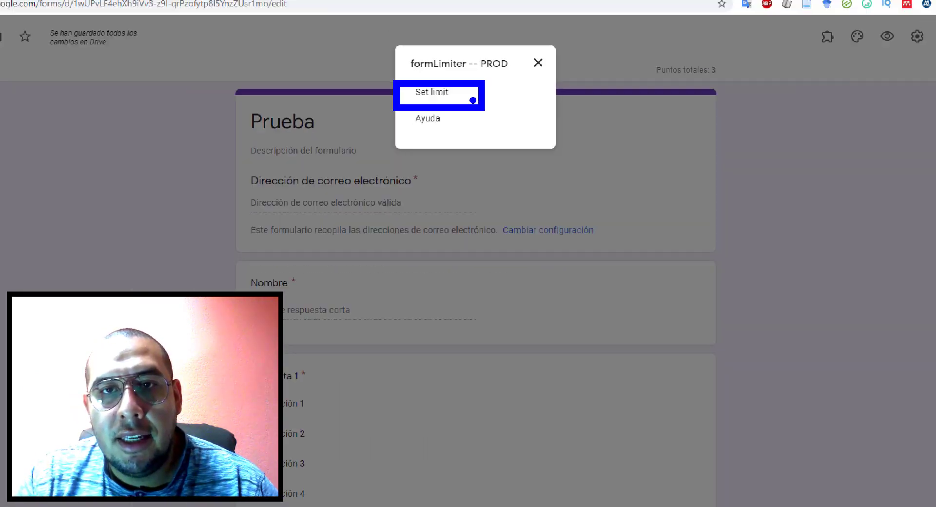
click(424, 96)
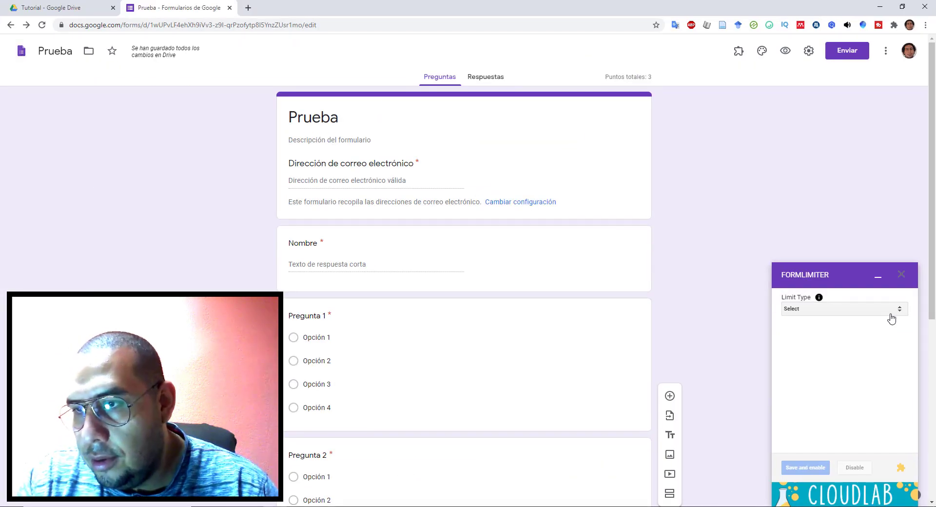
Step: Set the formLimiter limit type to date and time
click(886, 305)
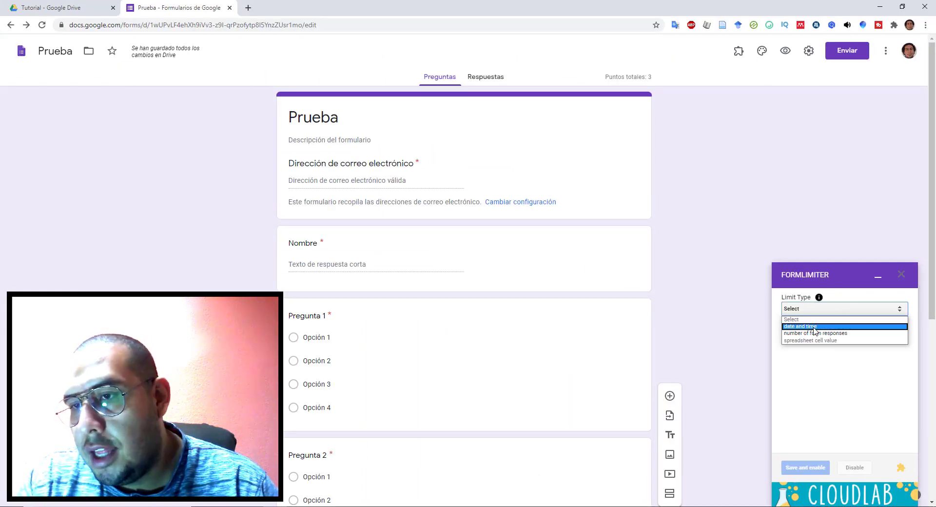
click(814, 331)
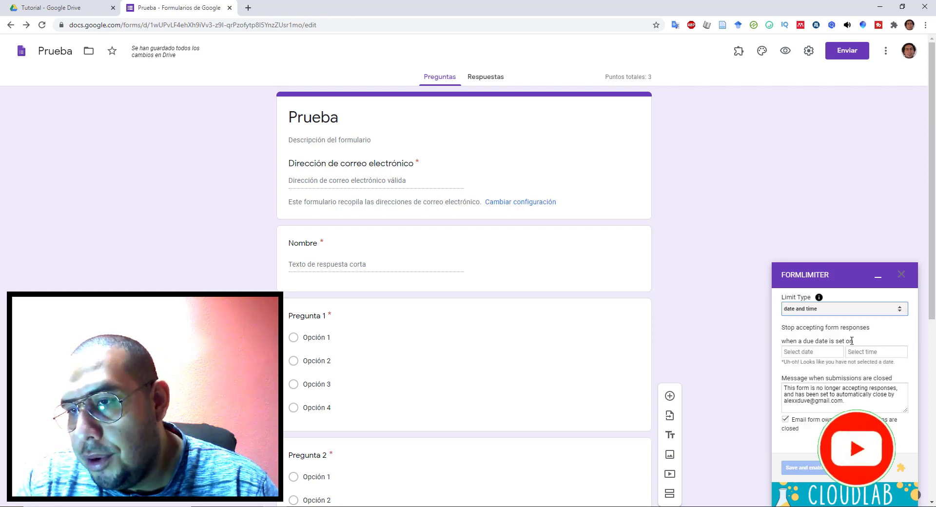
scroll(852, 351, down, 1)
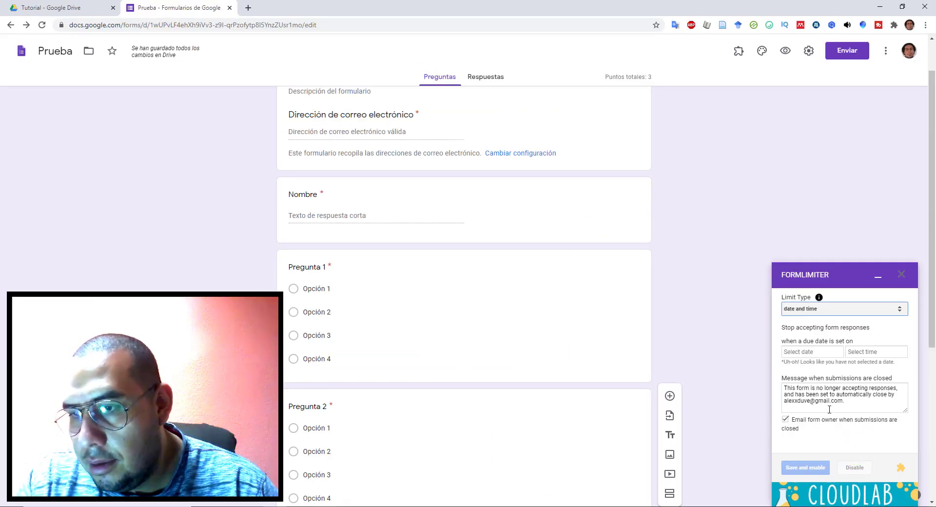
Step: Replace the closed-submissions message with "Se ha acabado el tiempo de tu prueba" and turn off e-mailing the form owner
drag(831, 409, 762, 386)
key(BackSpace)
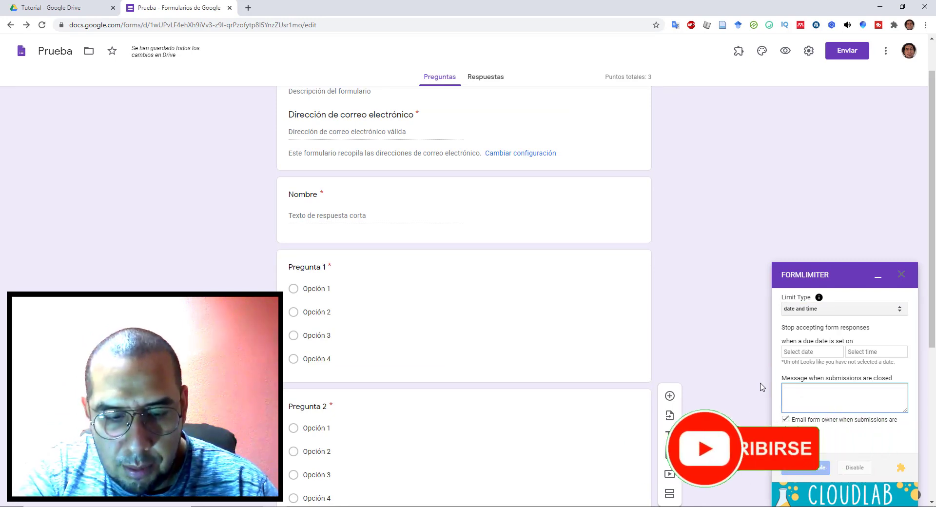
text(Se ha aca)
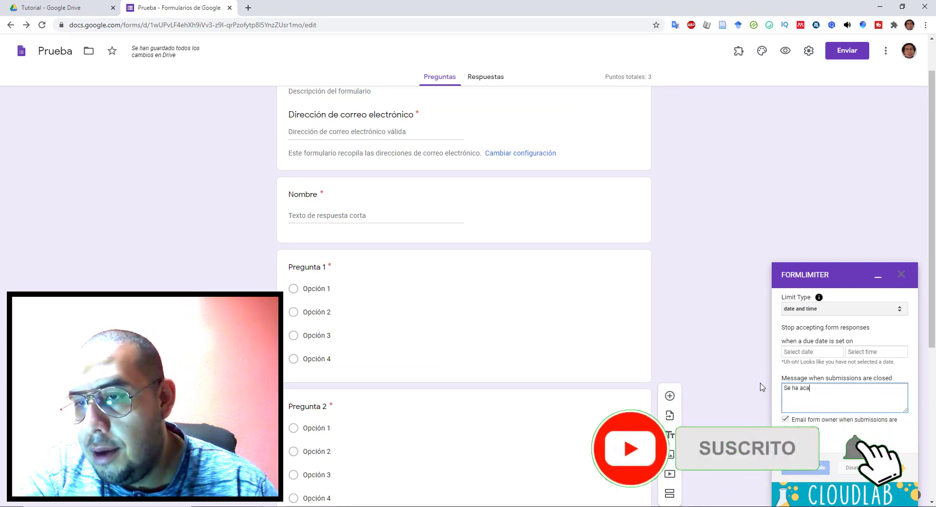
text(bado el tiemp)
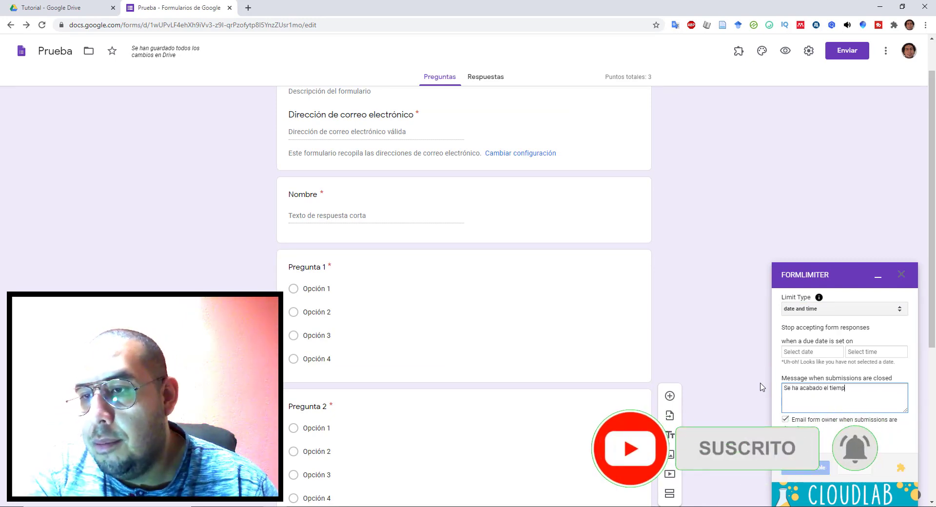
text(o de tu prueba)
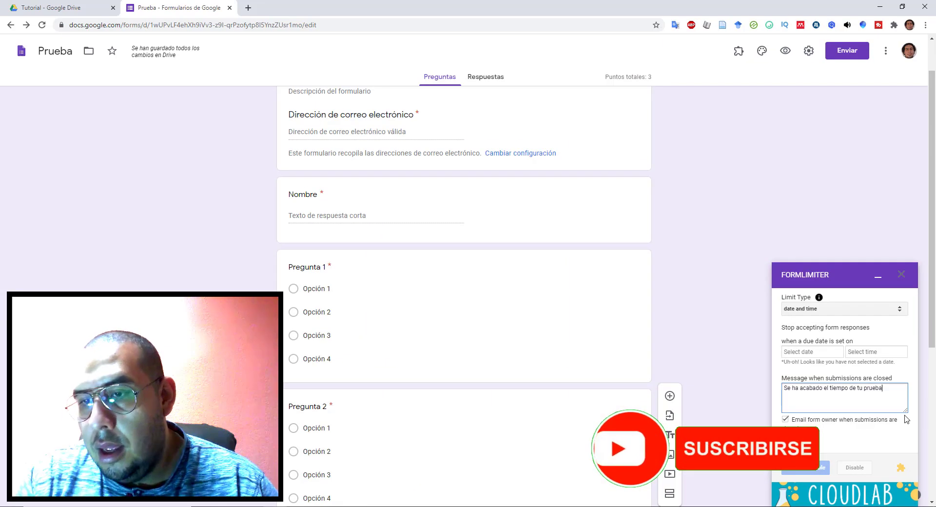
click(785, 419)
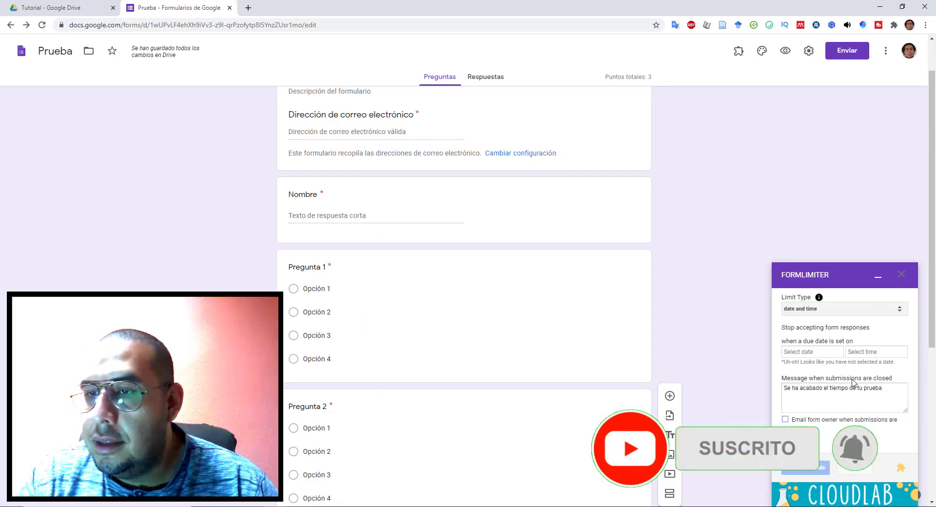
Step: Set the formLimiter due date to 06/15/2020 and the closing time to 5:00 PM
click(807, 353)
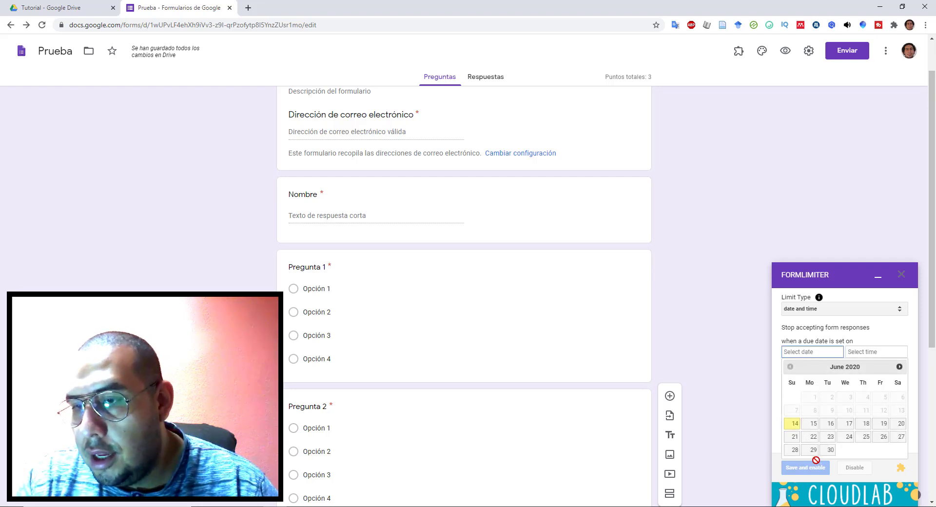
click(811, 428)
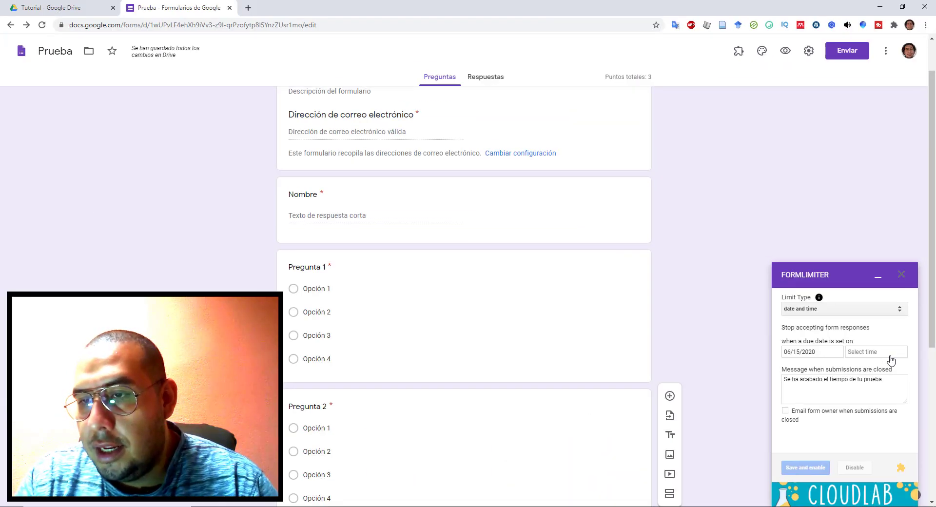
click(882, 357)
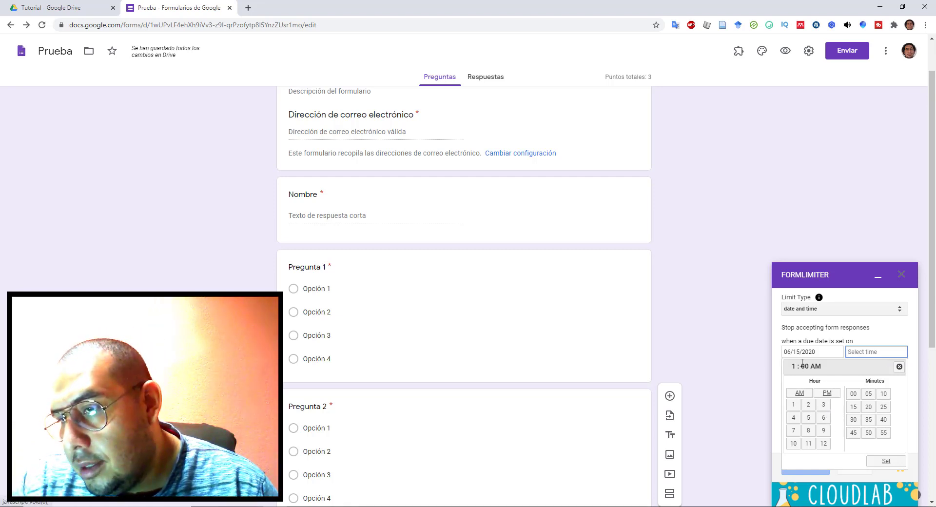
click(809, 421)
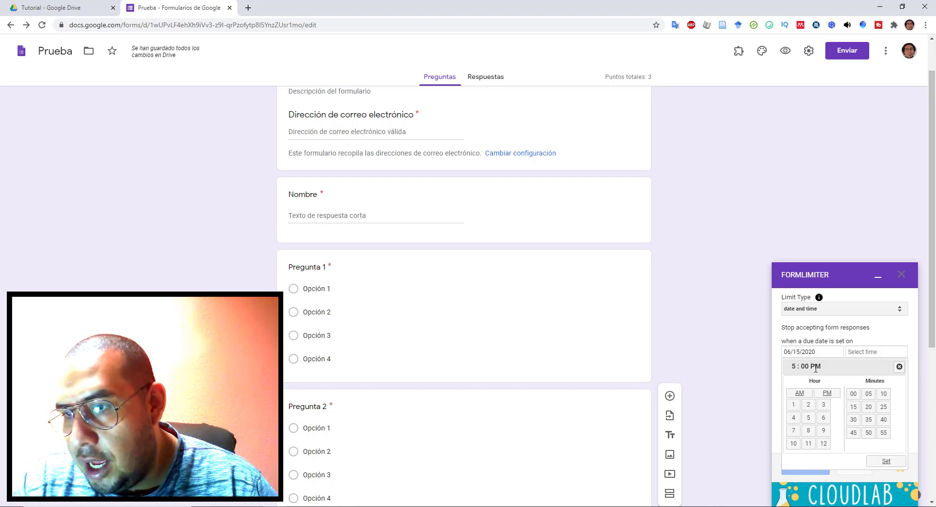
click(885, 460)
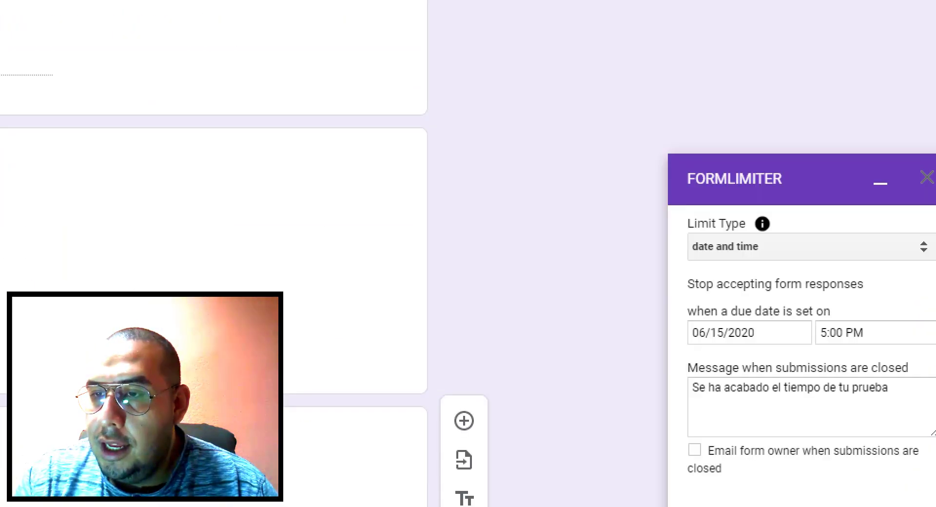
drag(805, 300, 904, 353)
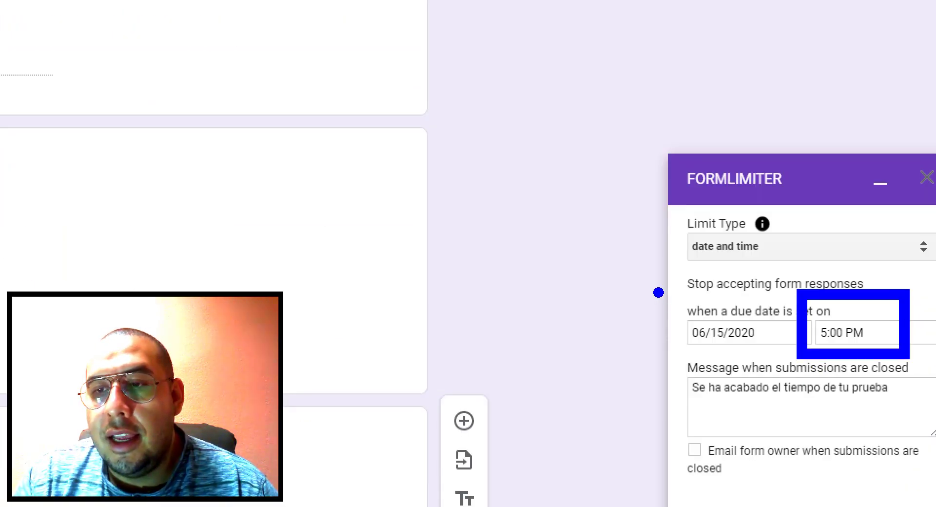
drag(658, 292, 791, 356)
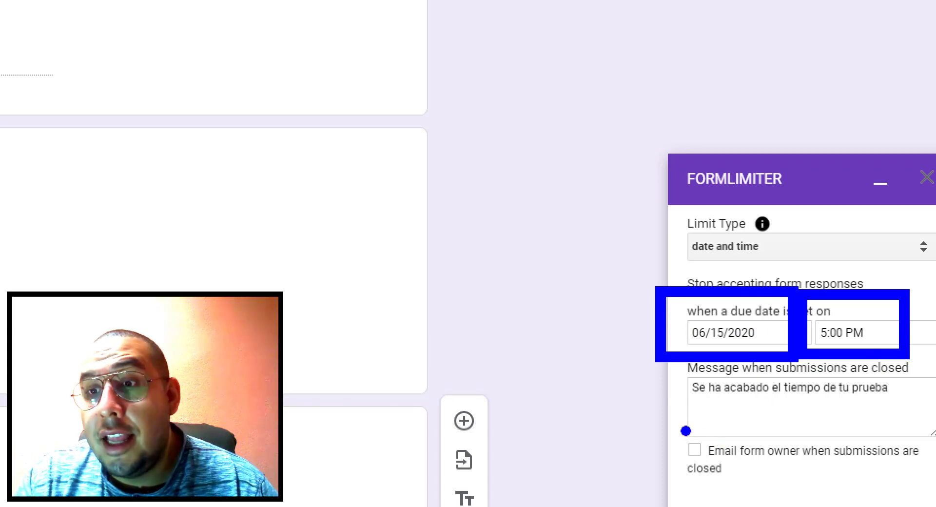
key(Escape)
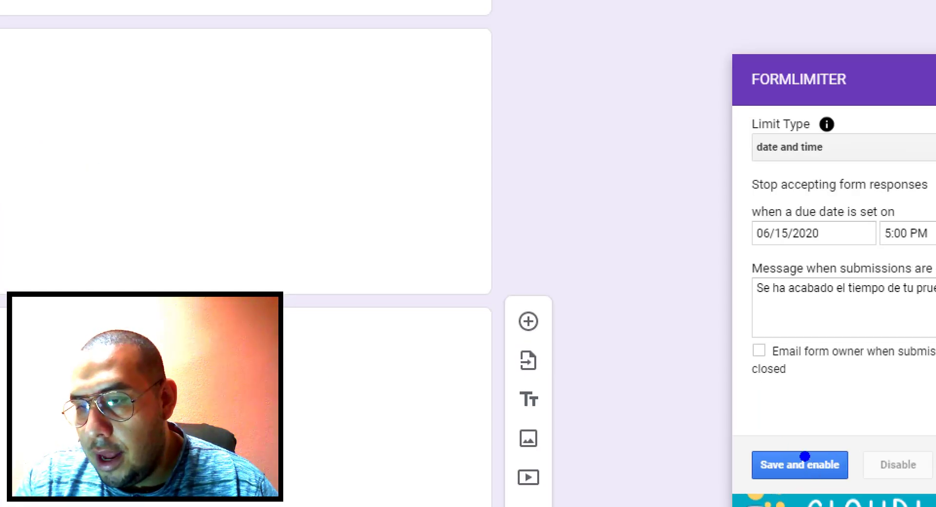
drag(771, 449, 850, 478)
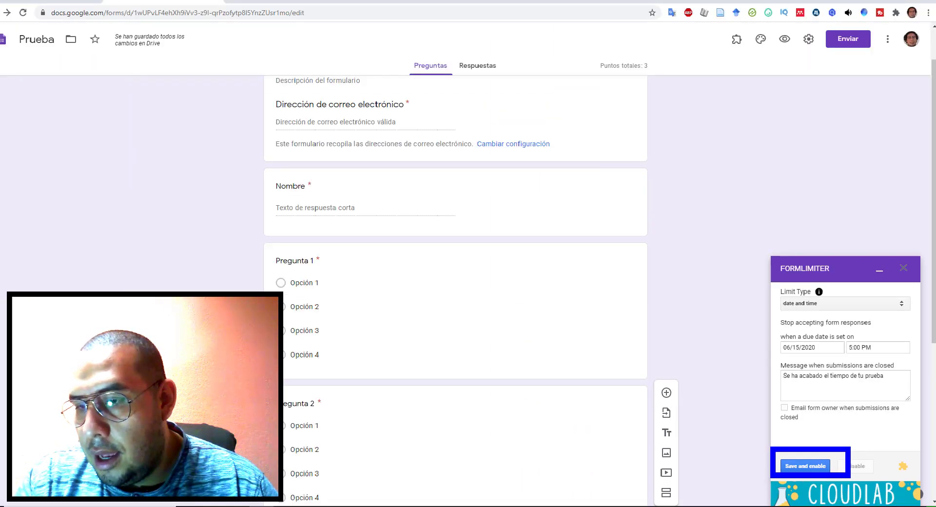
Step: Save and enable the date limit, close the formLimiter window, and check the form in a preview
click(799, 464)
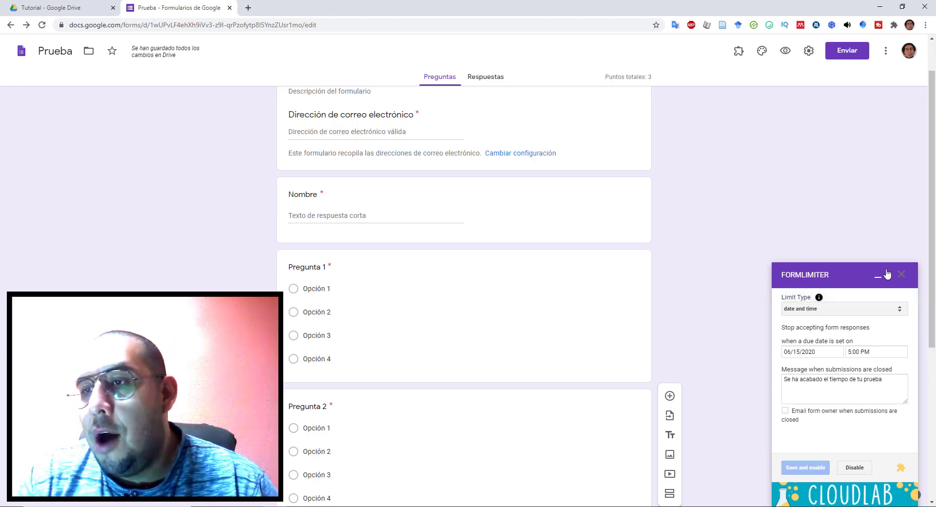
click(901, 275)
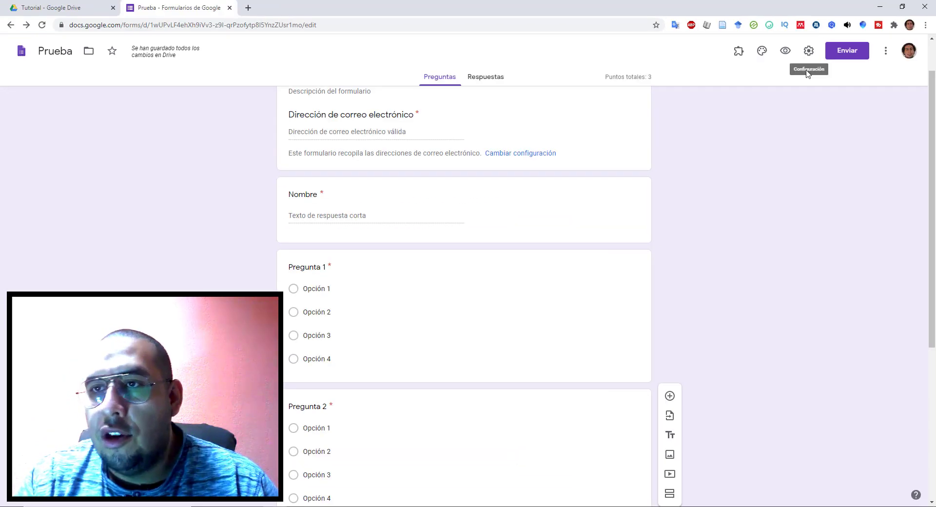
click(785, 51)
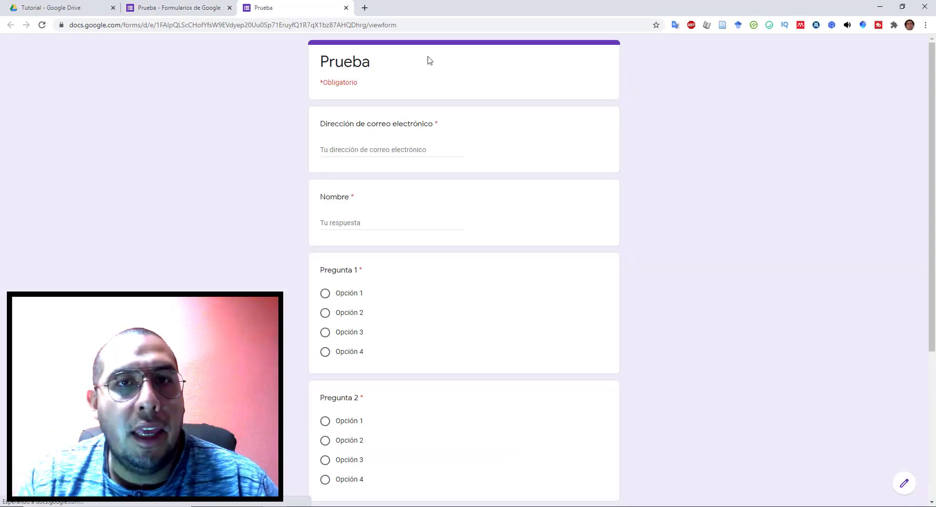
click(346, 8)
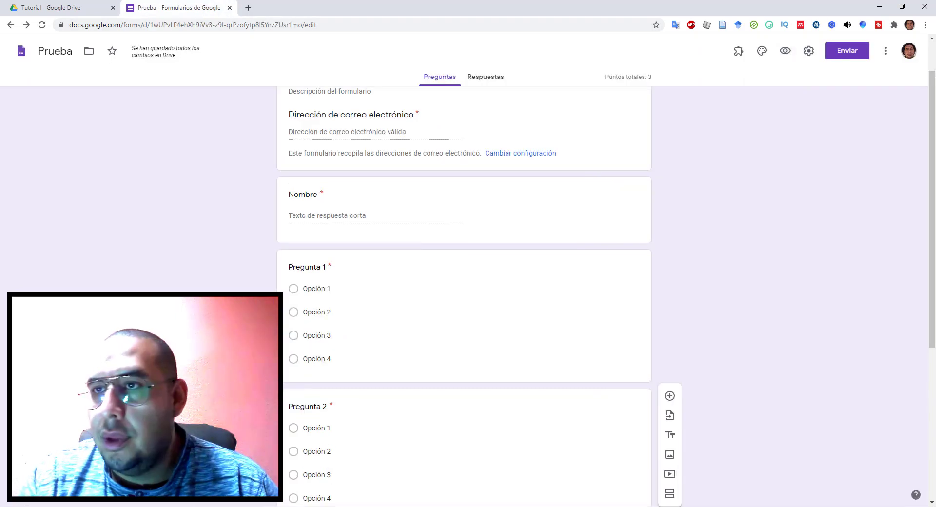
Step: Copy the shortened link of the form from its sending options
click(840, 53)
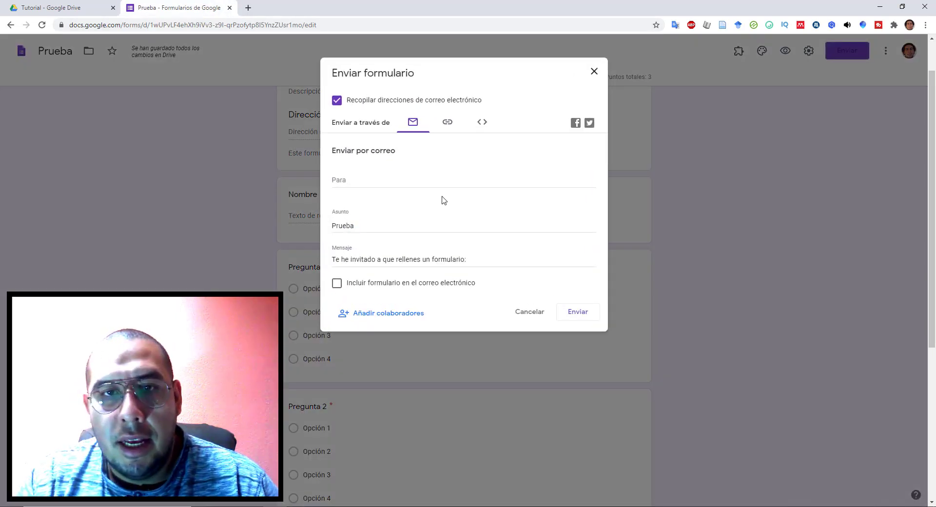
click(446, 124)
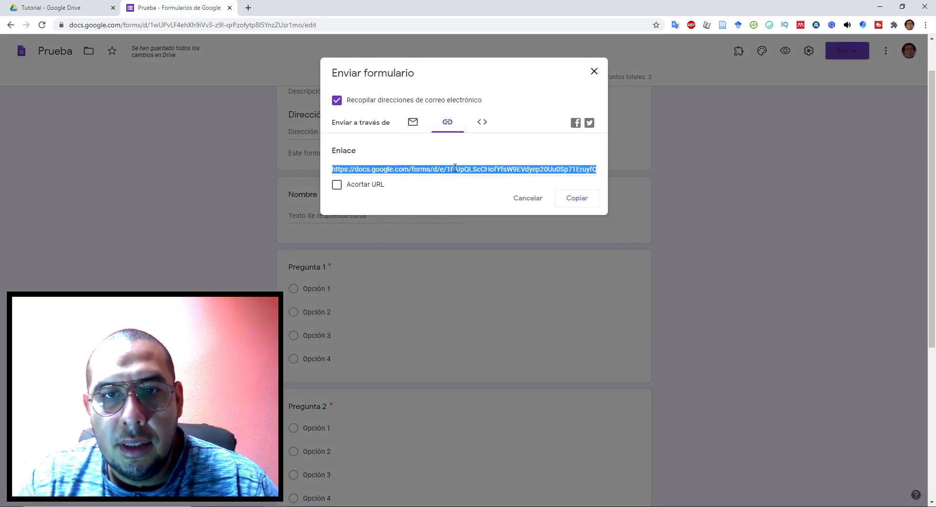
click(336, 185)
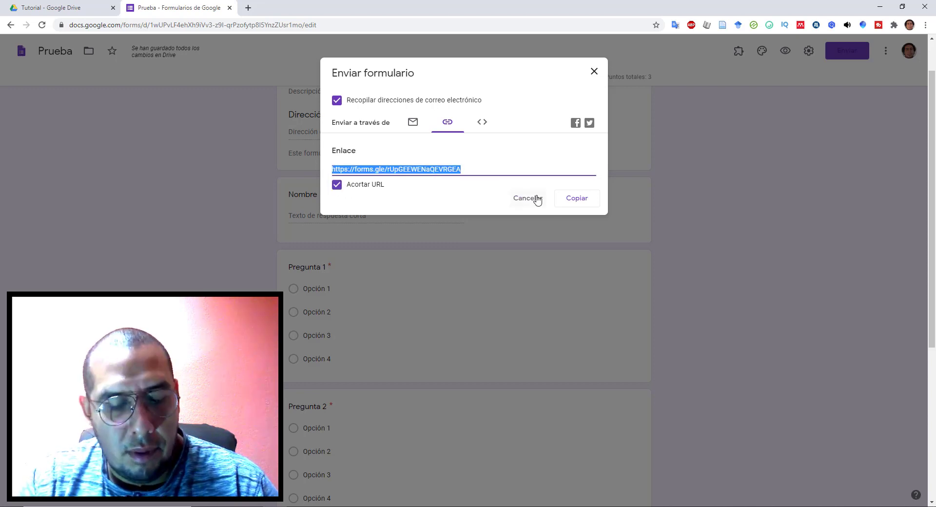
click(574, 204)
click(594, 73)
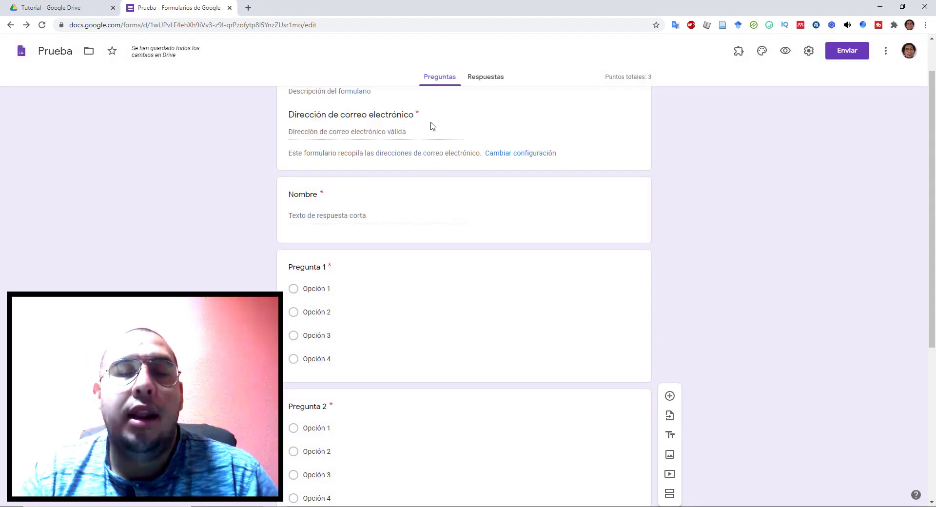
Step: Switch to Microsoft Edge and open the copied form link
key(super)
text(edge)
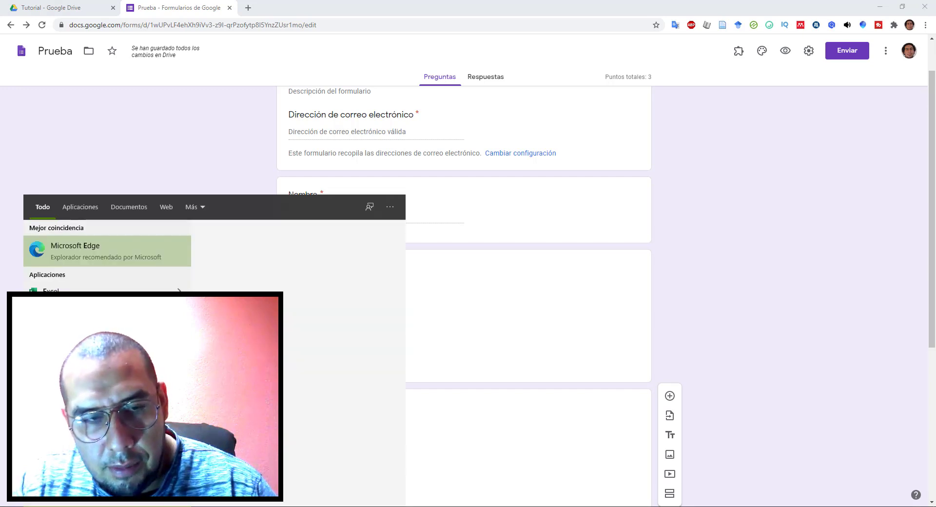
click(85, 256)
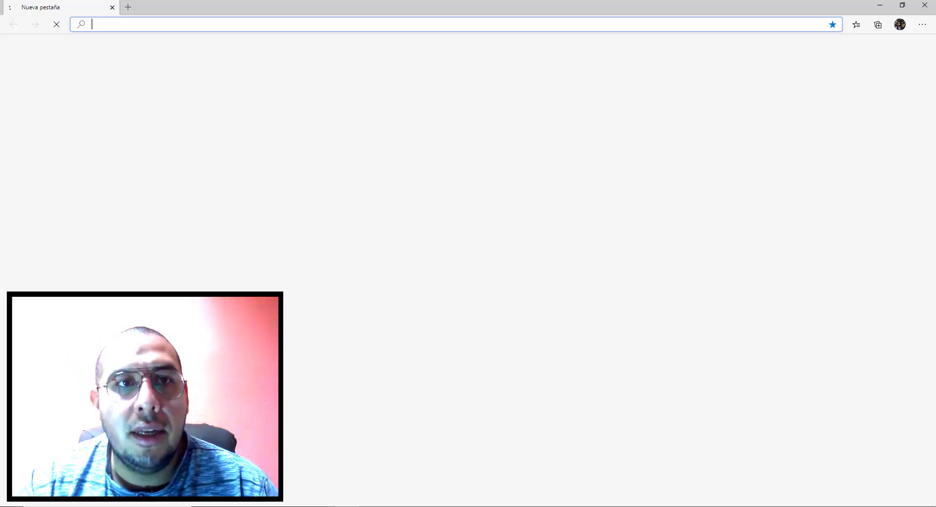
key(ctrl+v)
key(Return)
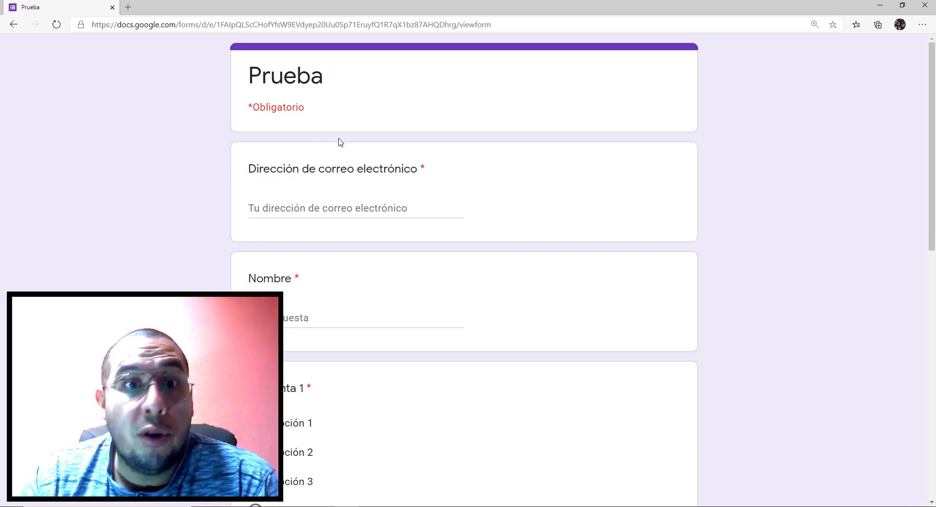
Step: Look through the Prueba form as a respondent and close Microsoft Edge
scroll(338, 142, down, 10)
scroll(339, 142, up, 10)
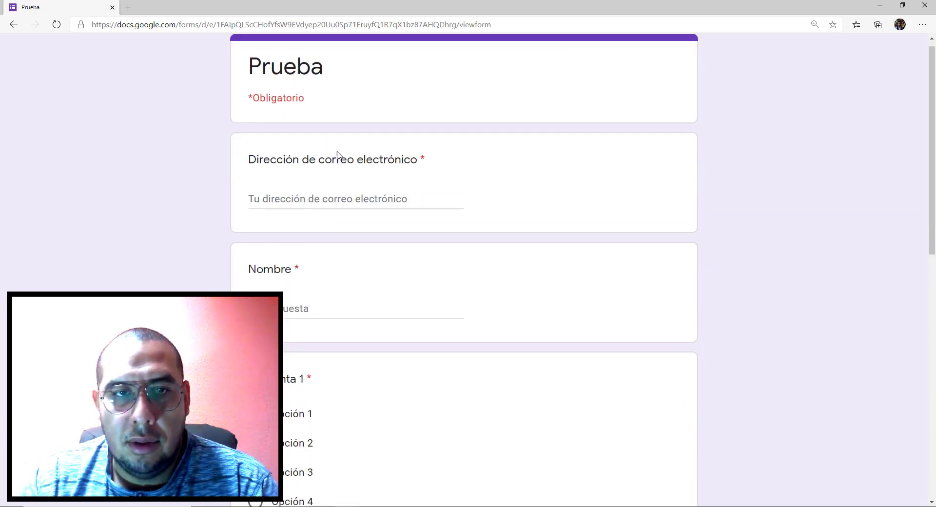
scroll(338, 155, up, 1)
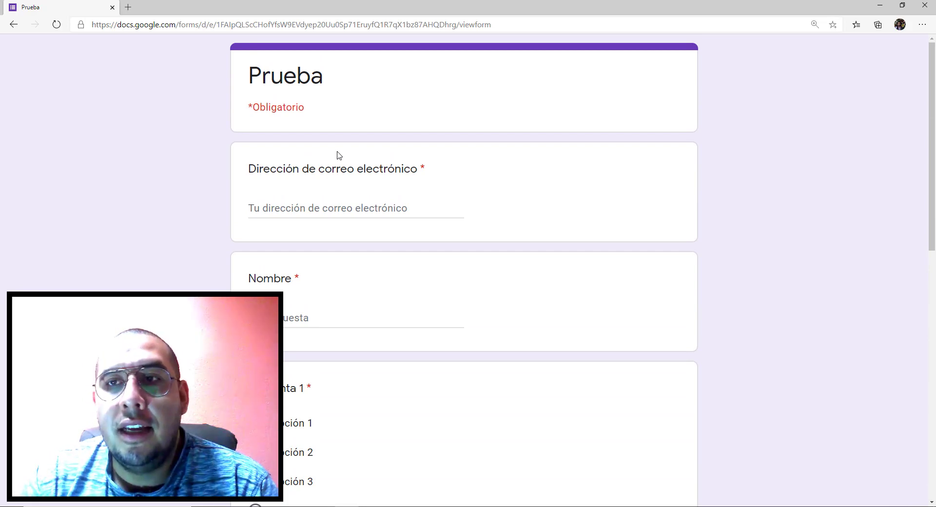
click(924, 5)
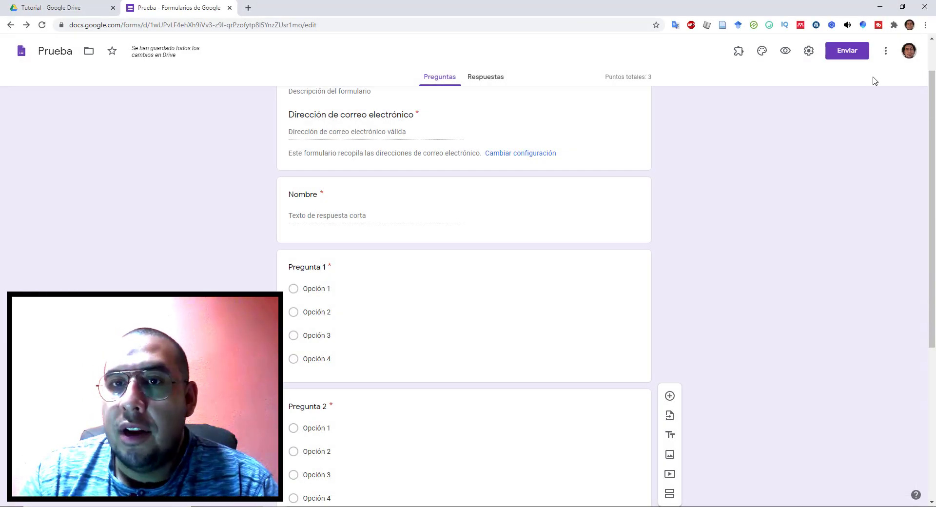
Step: Reopen the Set limit settings of the formLimiter add-on
click(738, 51)
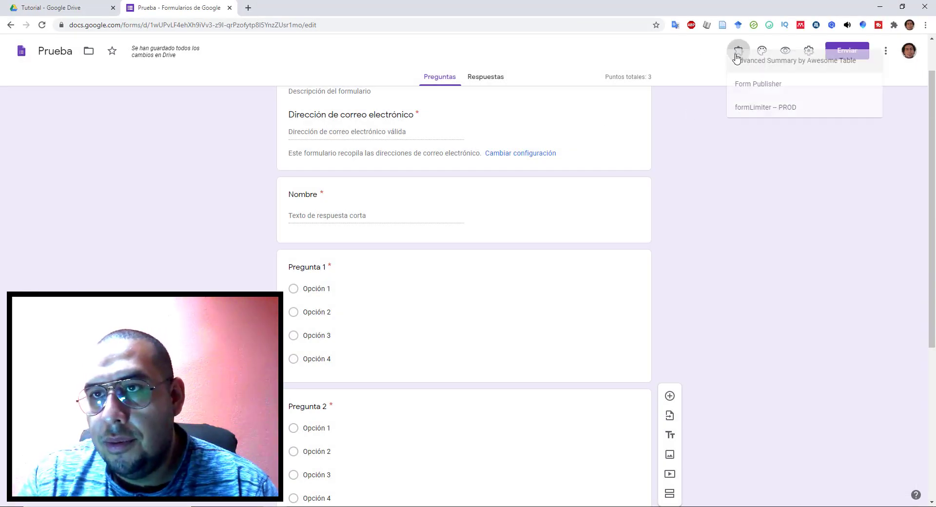
click(761, 126)
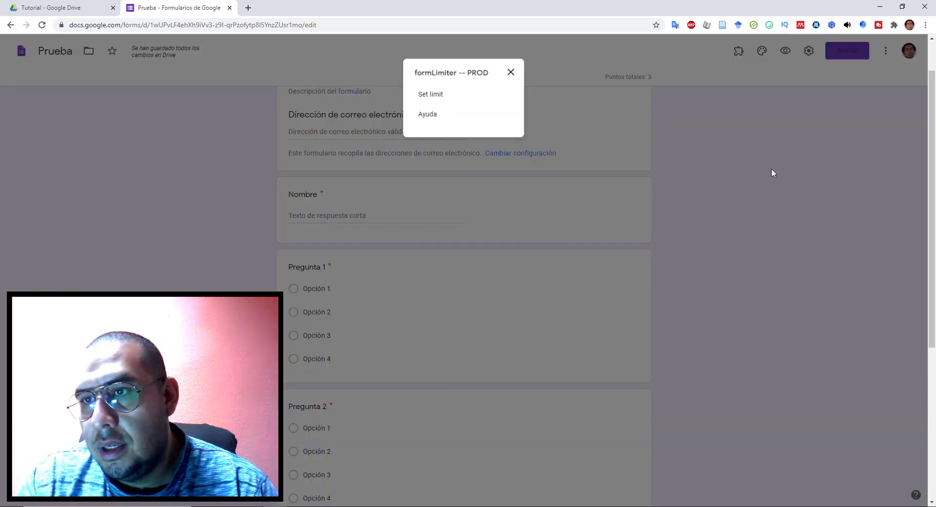
click(447, 102)
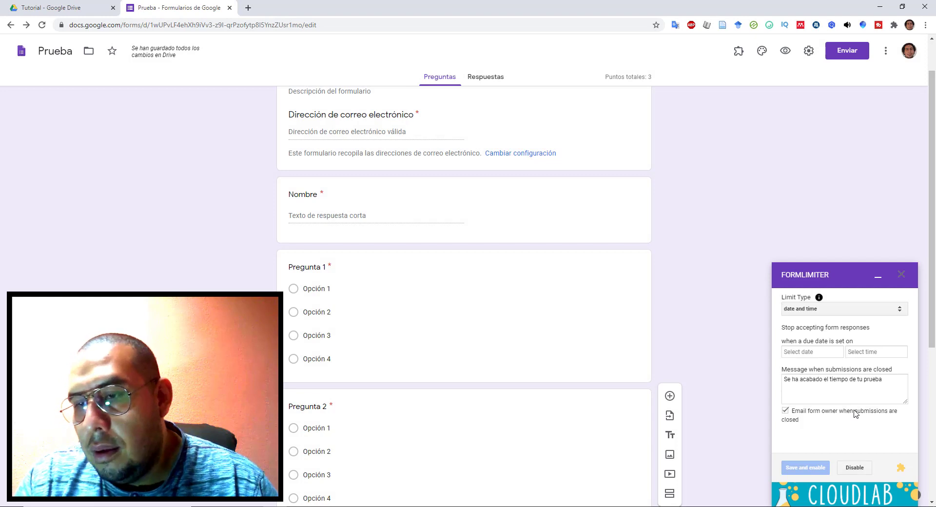
Step: Keep date and time as the limit type and set the due date to 06/14/2020
click(869, 312)
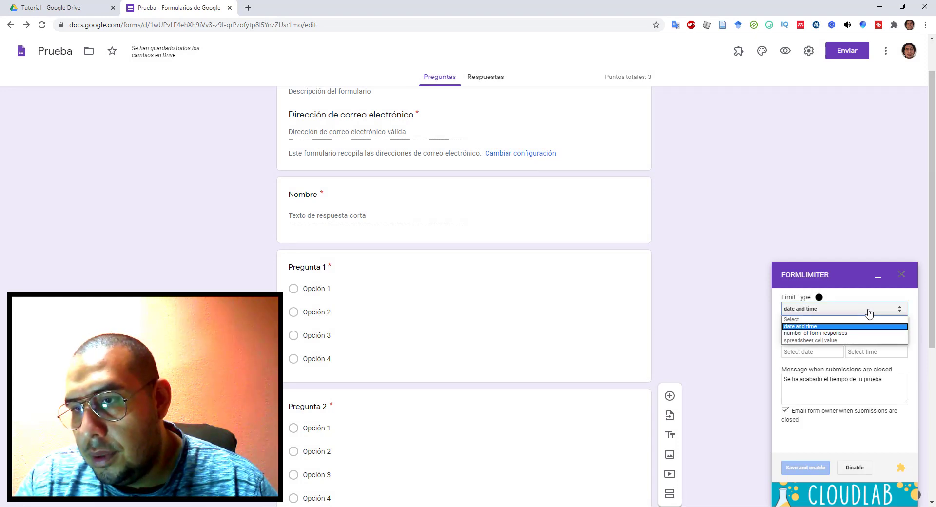
click(869, 312)
click(837, 352)
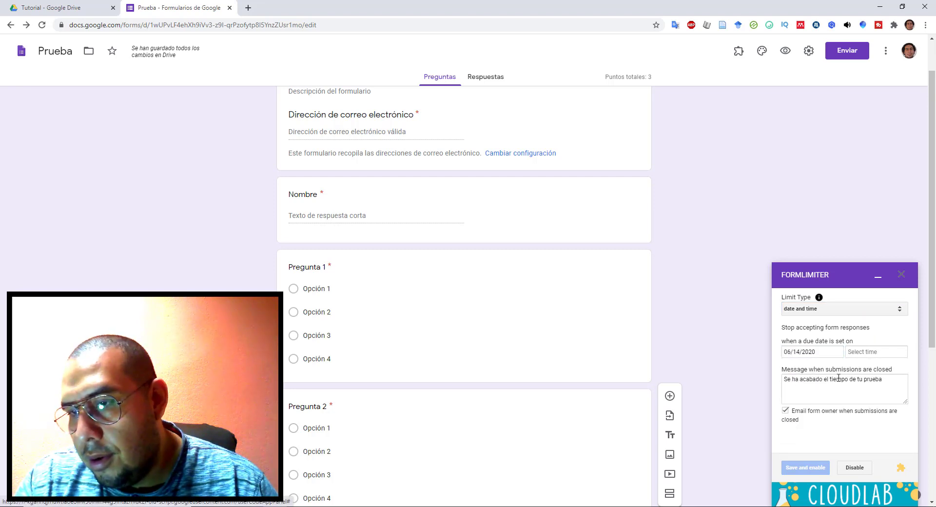
Step: Try to set the closing time to 10:00 AM, and to 11:15 AM
click(865, 353)
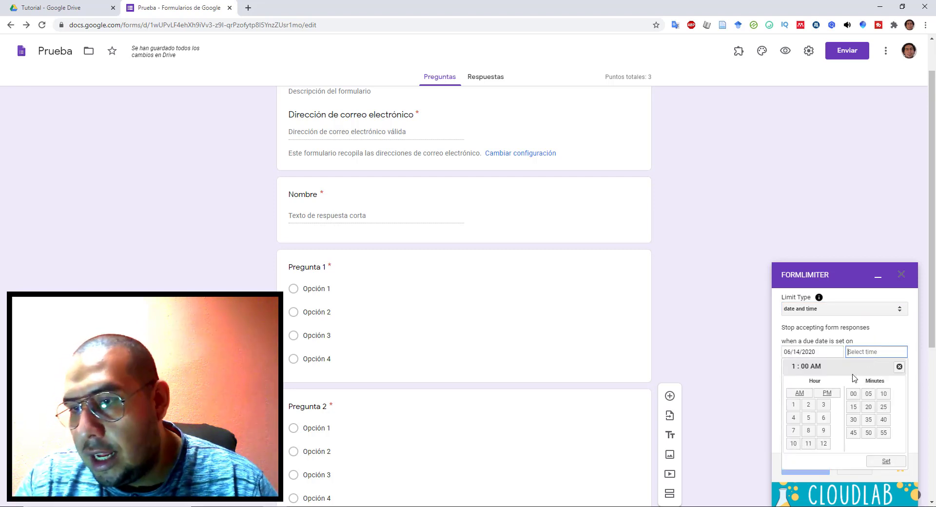
click(793, 443)
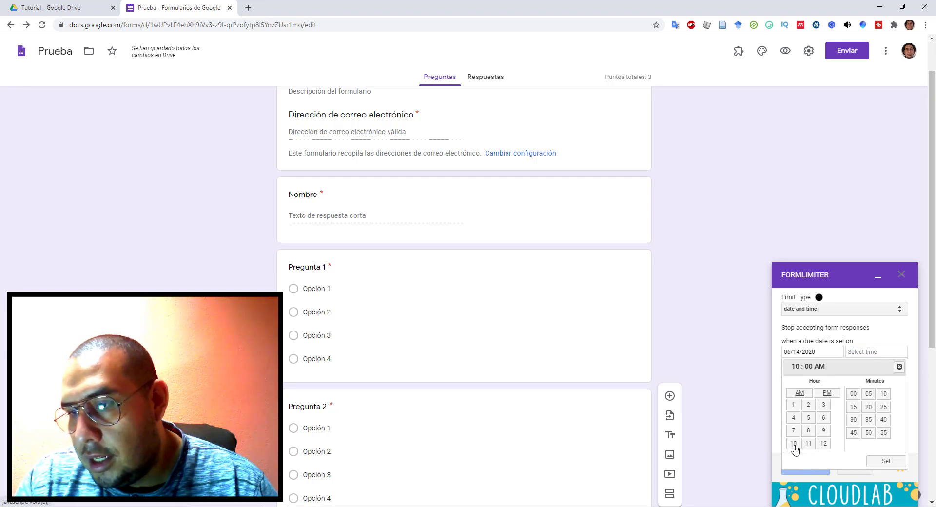
click(886, 462)
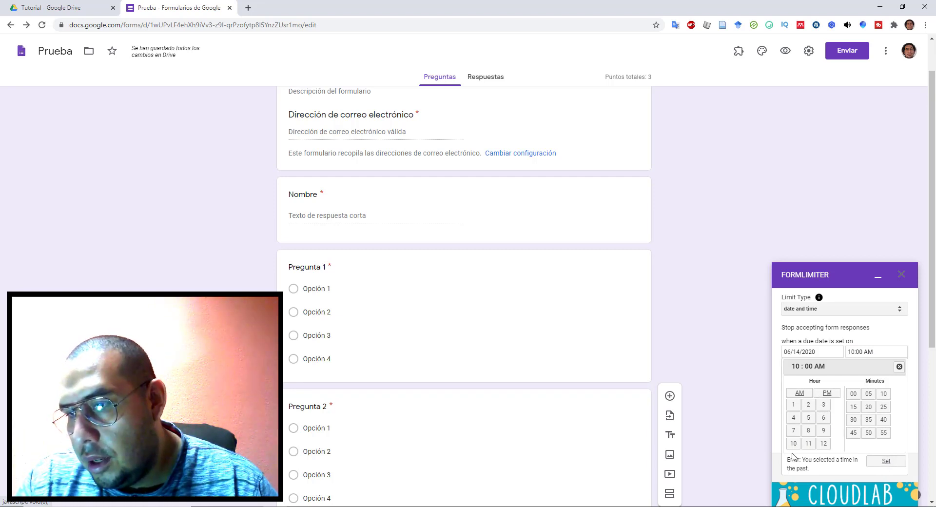
click(807, 444)
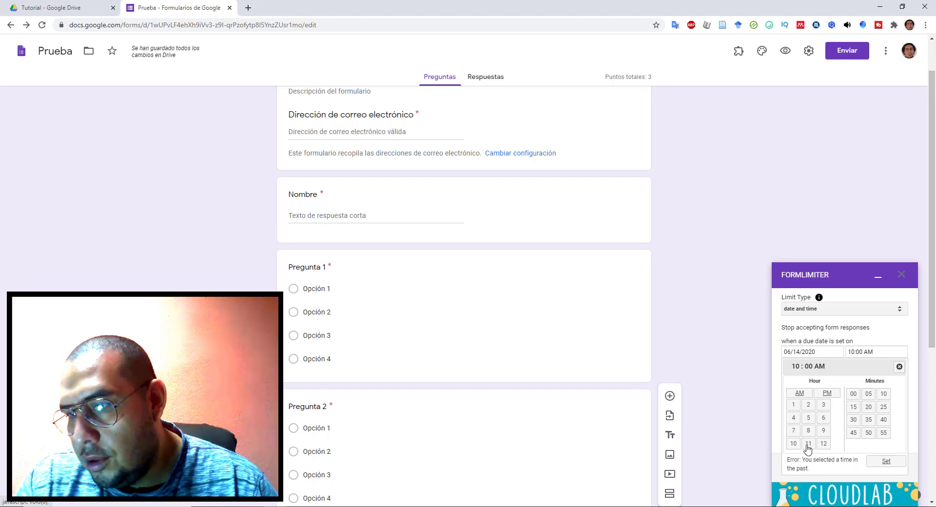
click(853, 407)
click(886, 462)
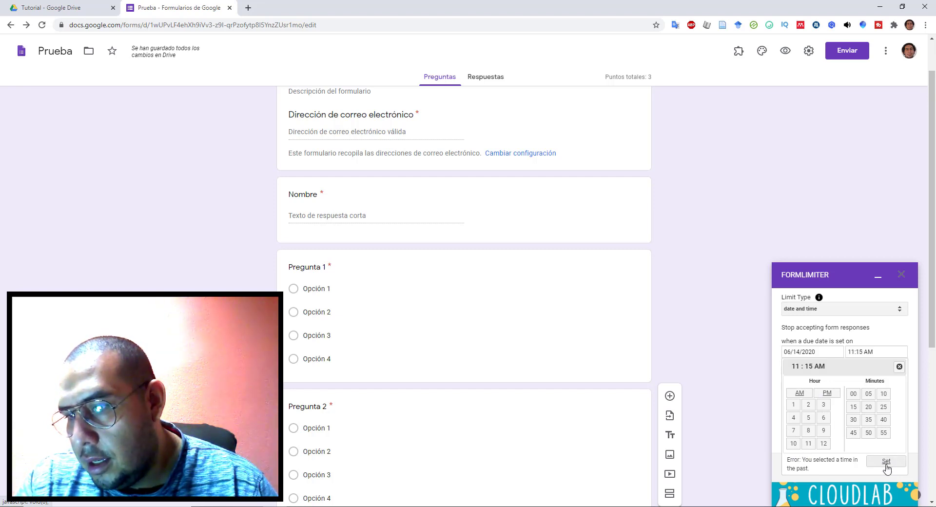
Step: Set the closing time to 11:20 AM
click(899, 366)
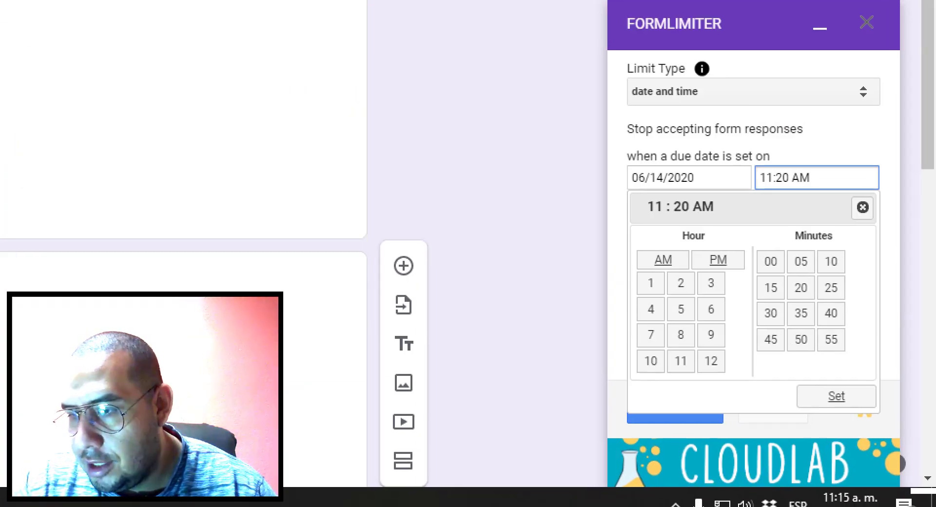
drag(880, 430, 879, 489)
drag(865, 485, 890, 477)
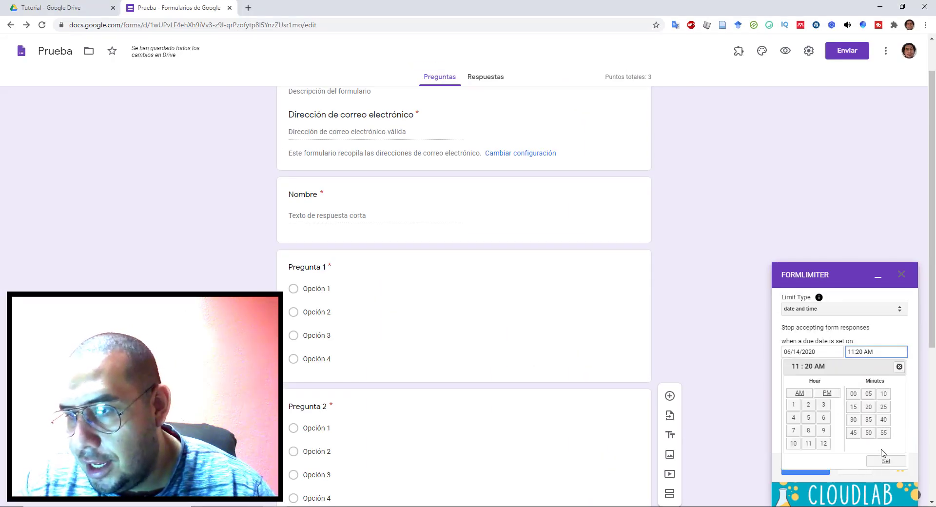
Step: Confirm 11:20 AM as the closing time, save and enable the form limit, and close the add-on's settings
click(870, 414)
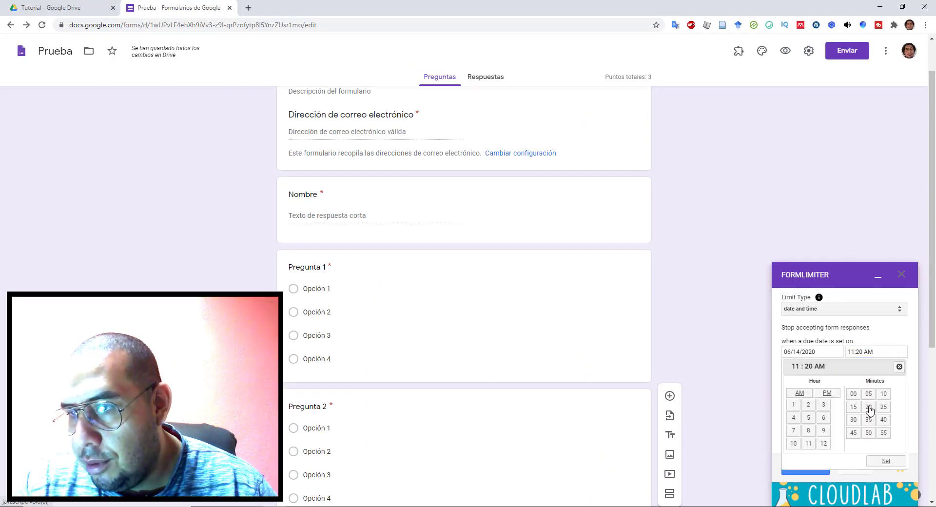
click(881, 461)
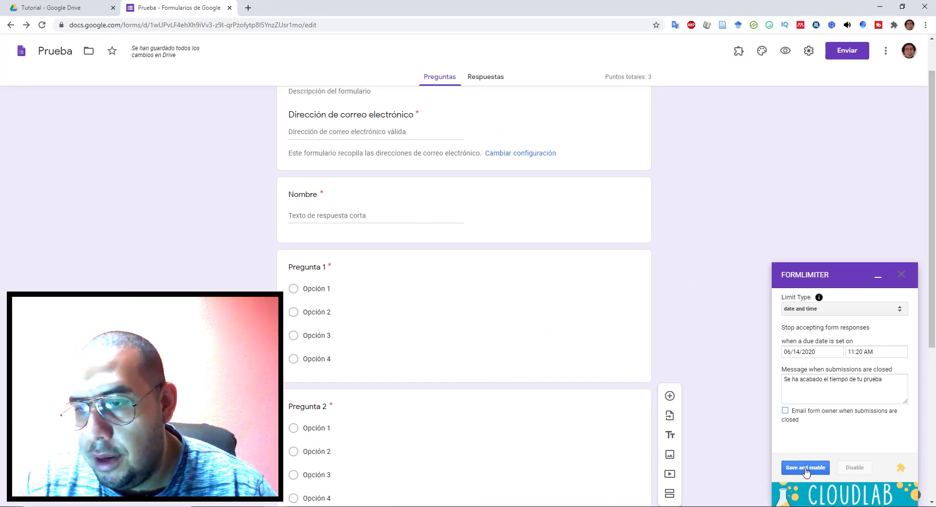
click(805, 454)
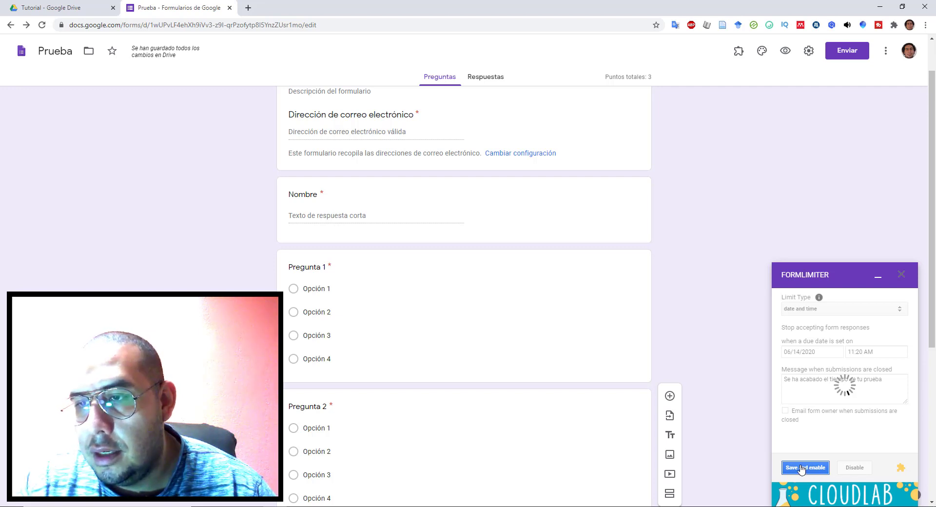
click(899, 275)
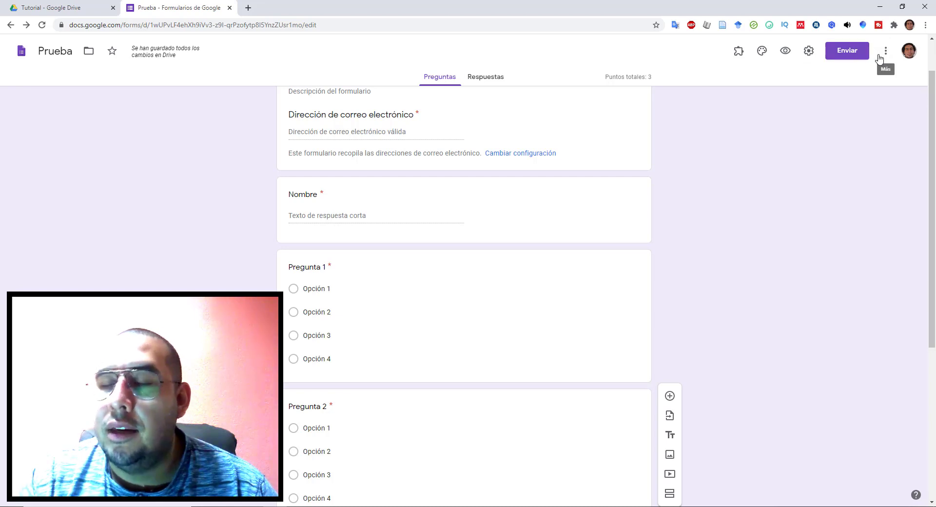
Step: Copy the form's shortened link from the send options and close the dialog
click(848, 51)
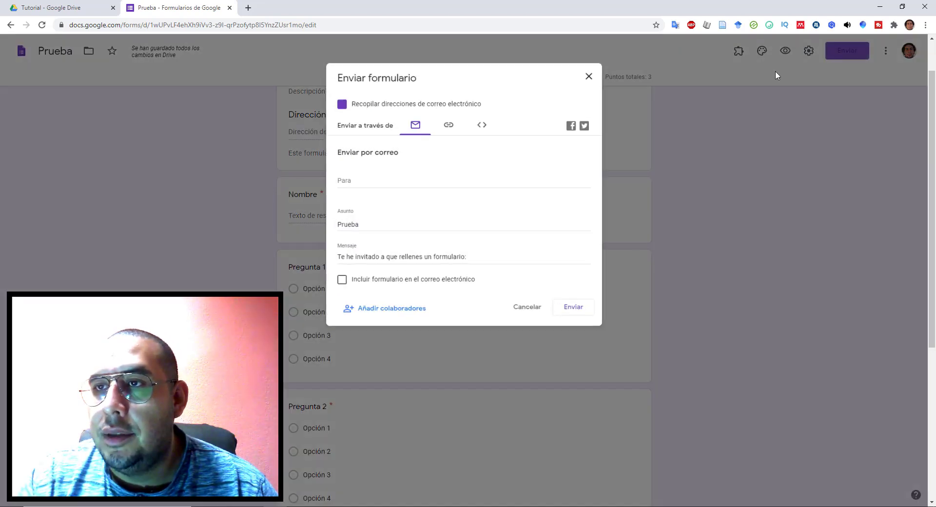
click(453, 125)
click(337, 185)
key(ctrl+c)
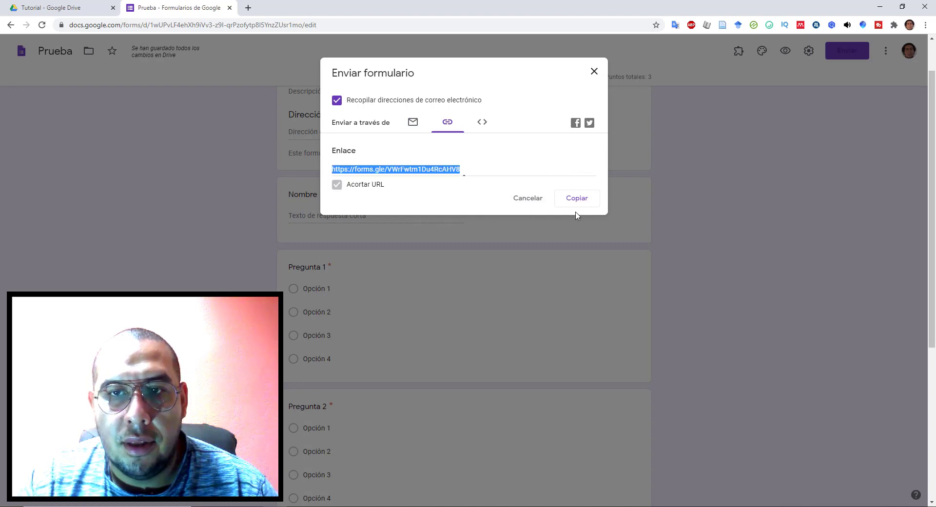
click(575, 199)
click(594, 72)
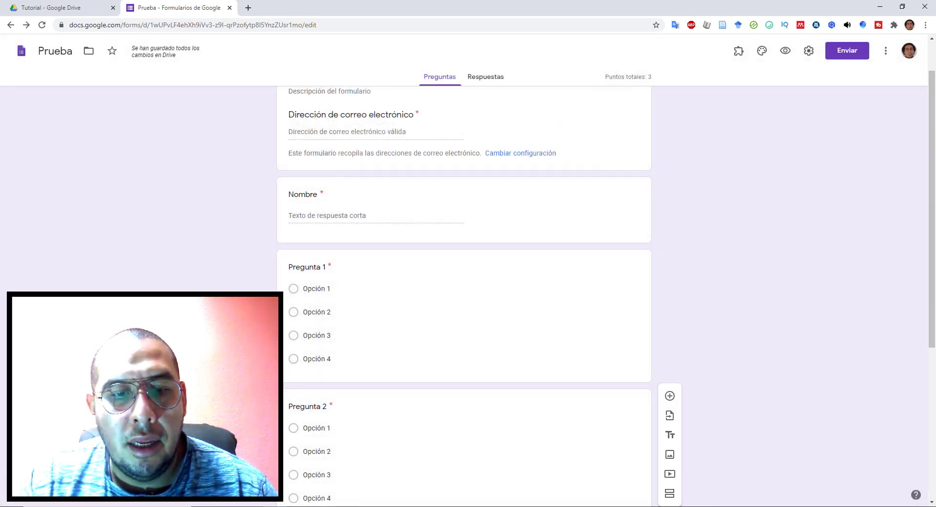
Step: Switch to Microsoft Edge and load the copied form link
key(super)
text(edge)
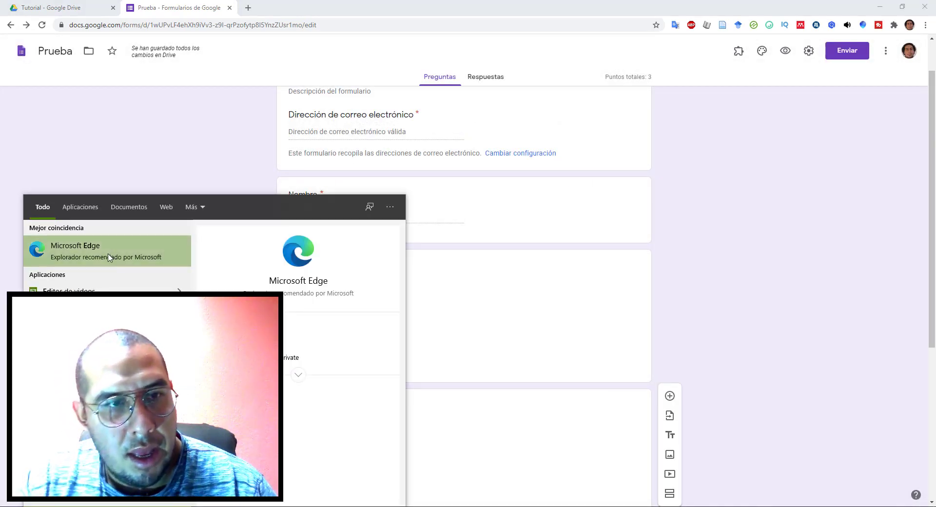
click(108, 256)
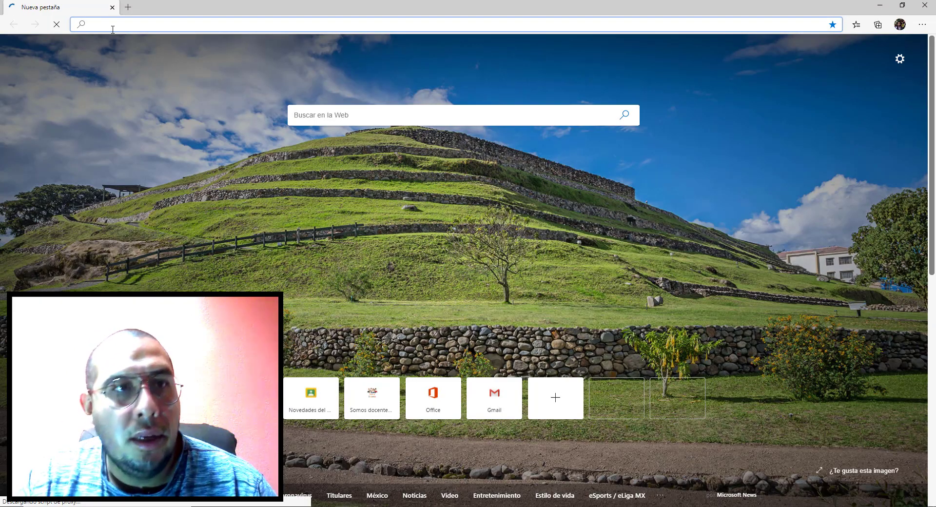
key(ctrl+v)
key(Return)
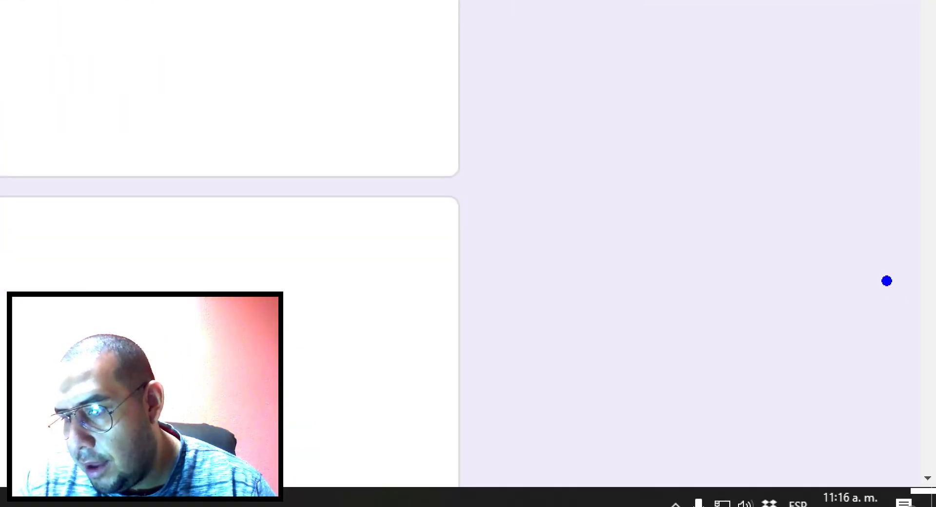
drag(788, 251, 806, 482)
mouse_move(779, 453)
mouse_down()
mouse_move(822, 443)
mouse_move(750, 444)
mouse_up()
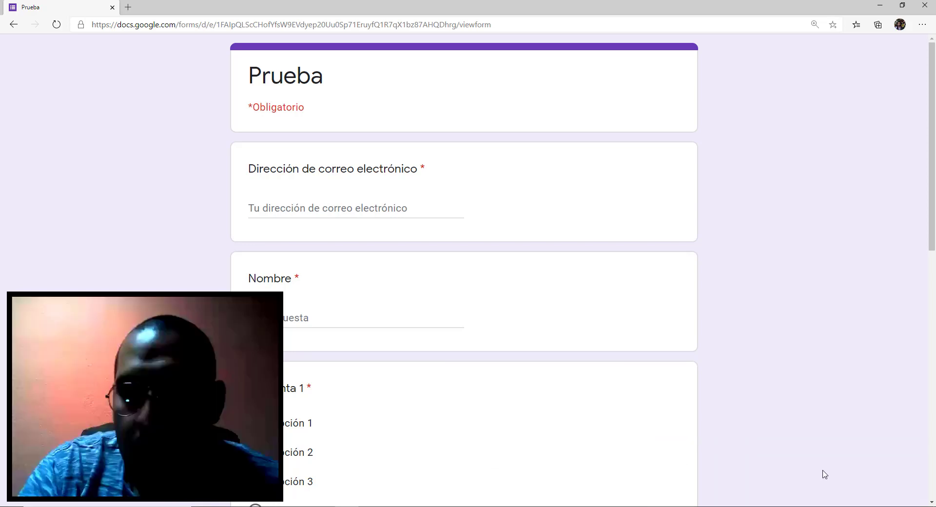
Step: Look over the form's questions and answer the Nombre question with "Nombre"
scroll(448, 251, down, 9)
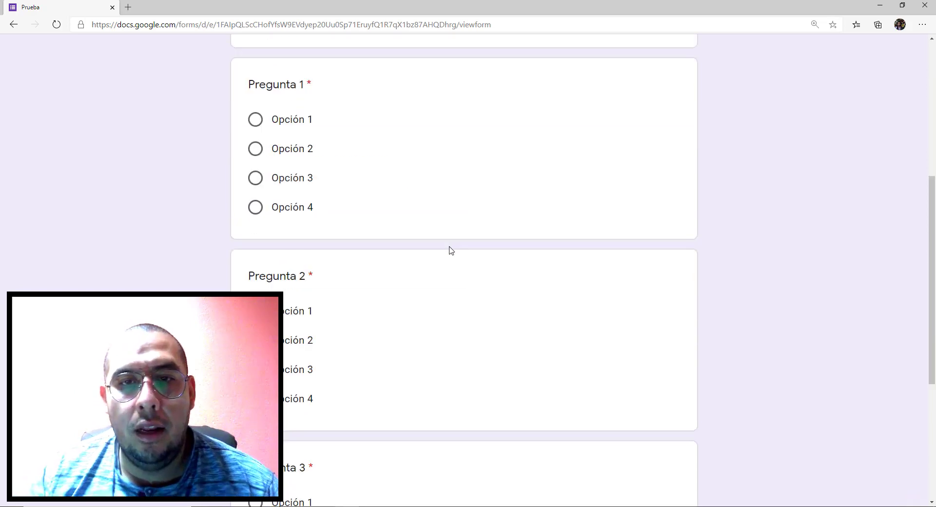
scroll(434, 241, up, 9)
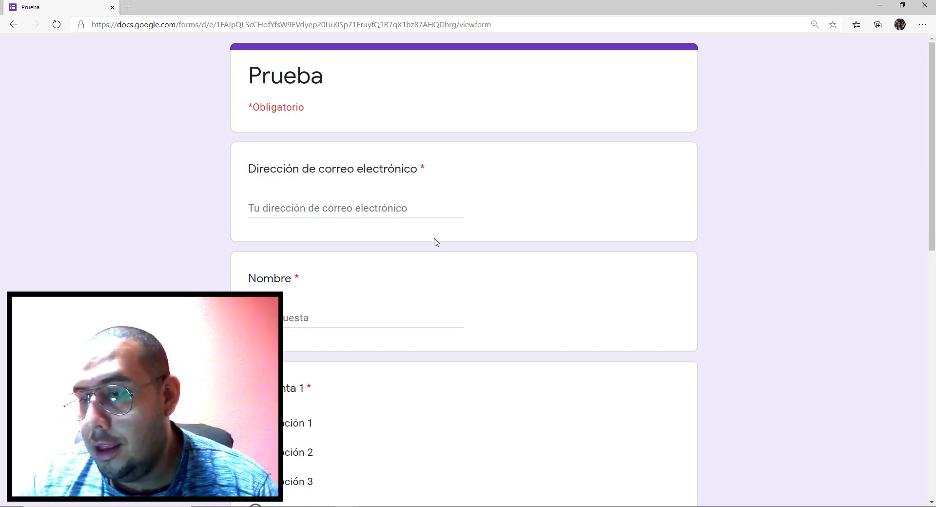
scroll(354, 263, down, 2)
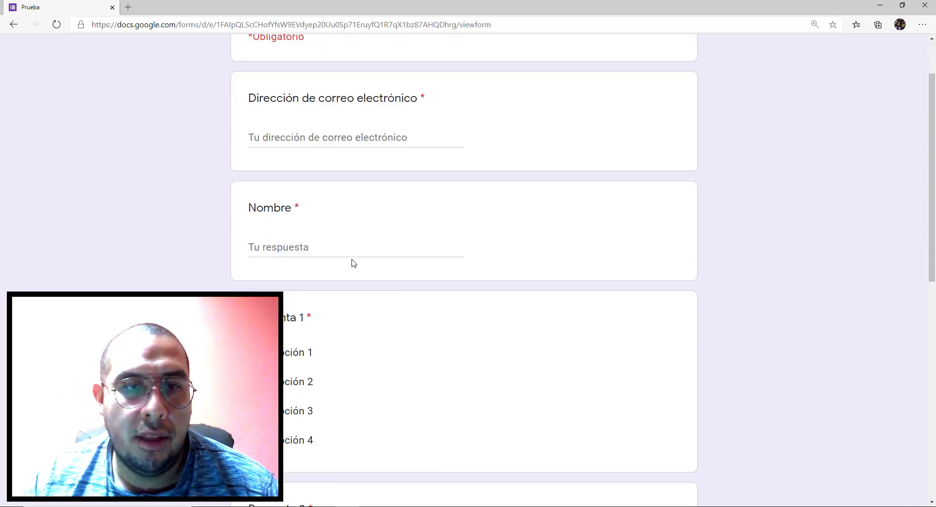
scroll(261, 208, down, 5)
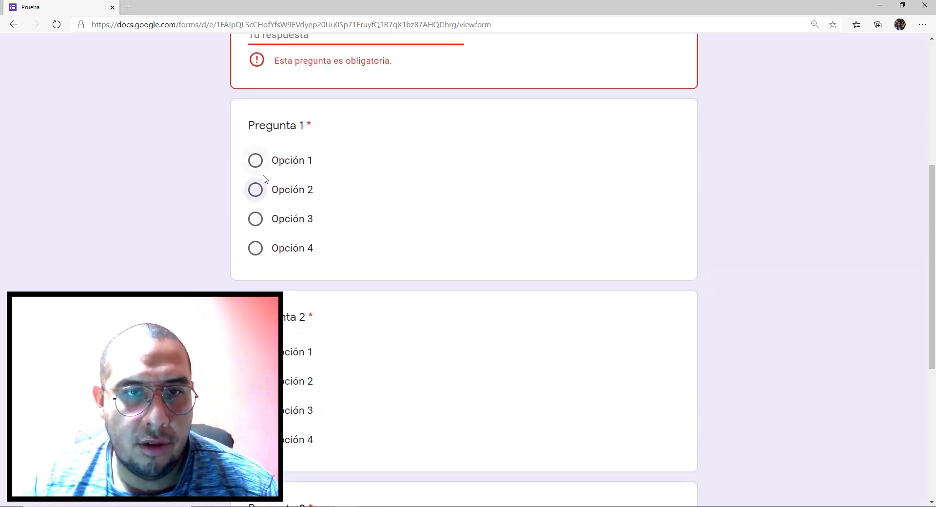
scroll(257, 184, down, 7)
scroll(277, 199, up, 8)
click(307, 104)
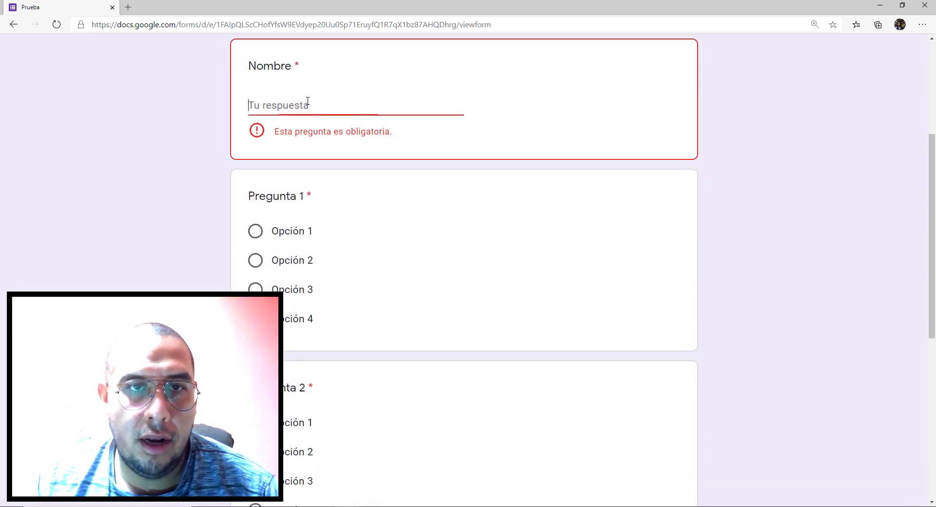
text(Nombre)
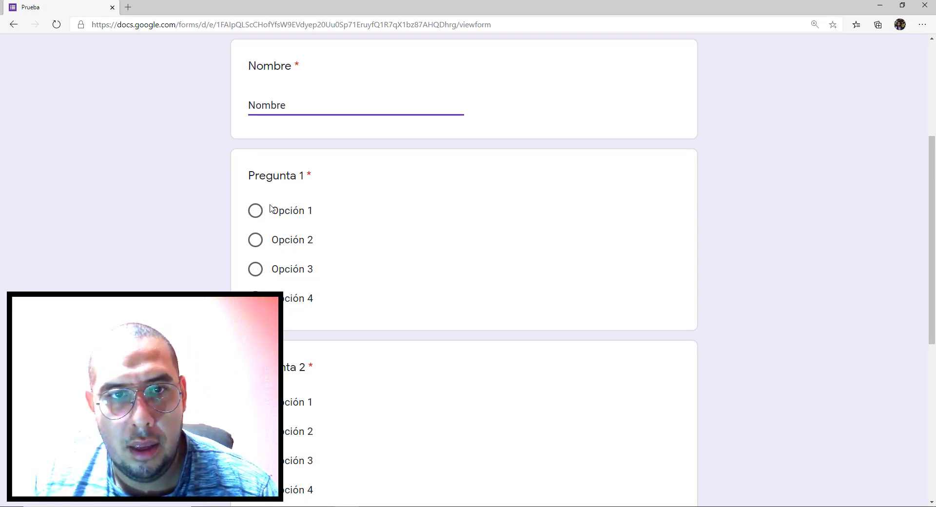
Step: Answer Pregunta 1 and Pregunta 2 with Opción 1 and Pregunta 3 with Opción 2, and submit the form
click(254, 210)
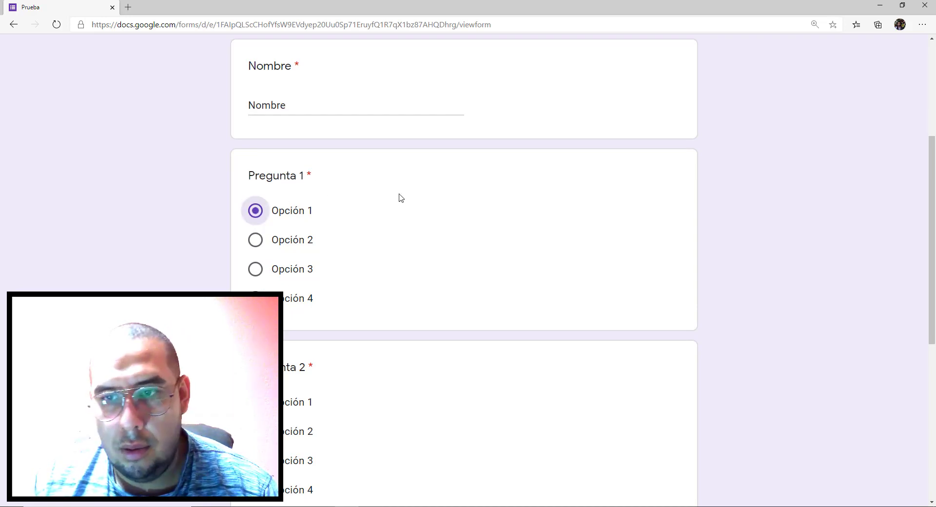
scroll(309, 219, down, 4)
click(255, 192)
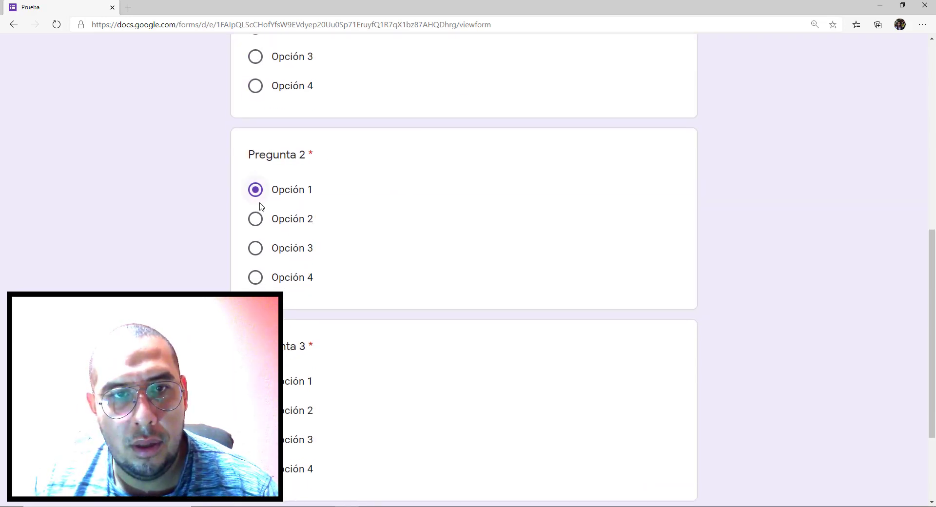
scroll(266, 244, down, 3)
click(255, 273)
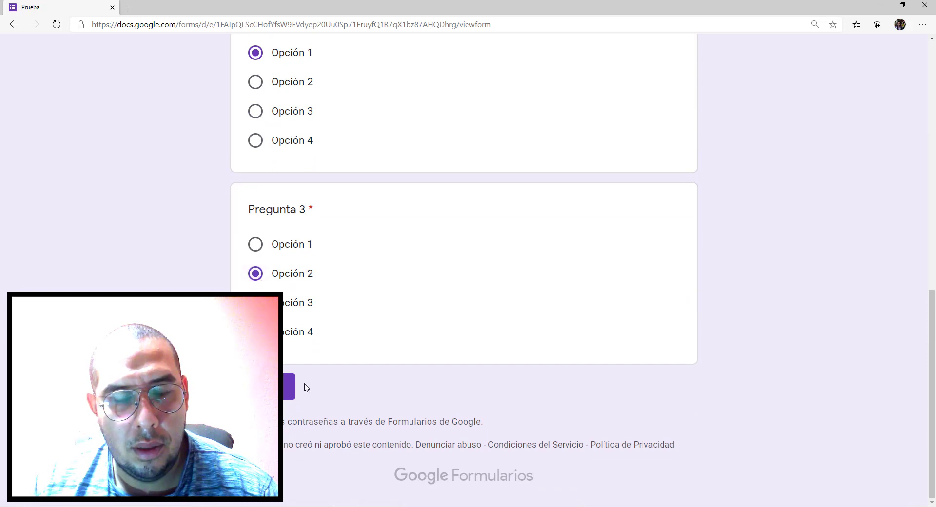
click(273, 386)
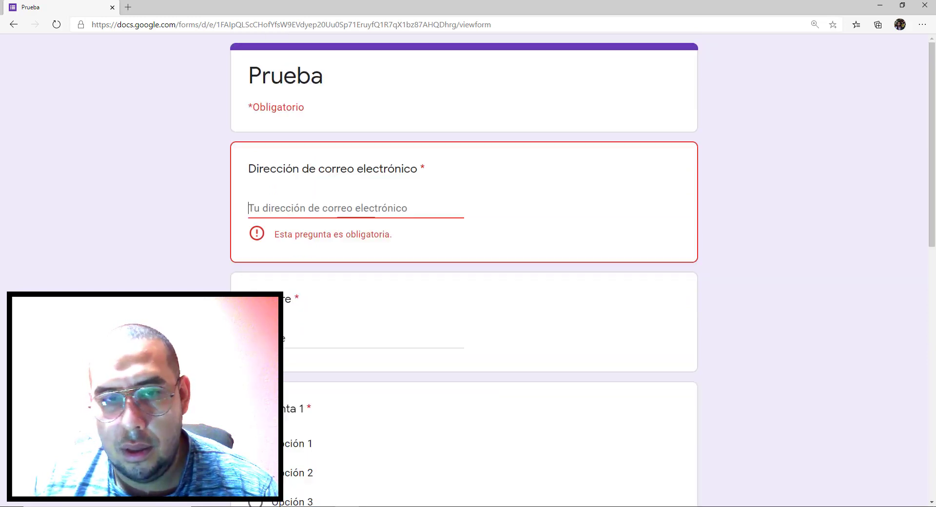
Step: Fill in the required e-mail address with a sample address and submit the form again
text(f)
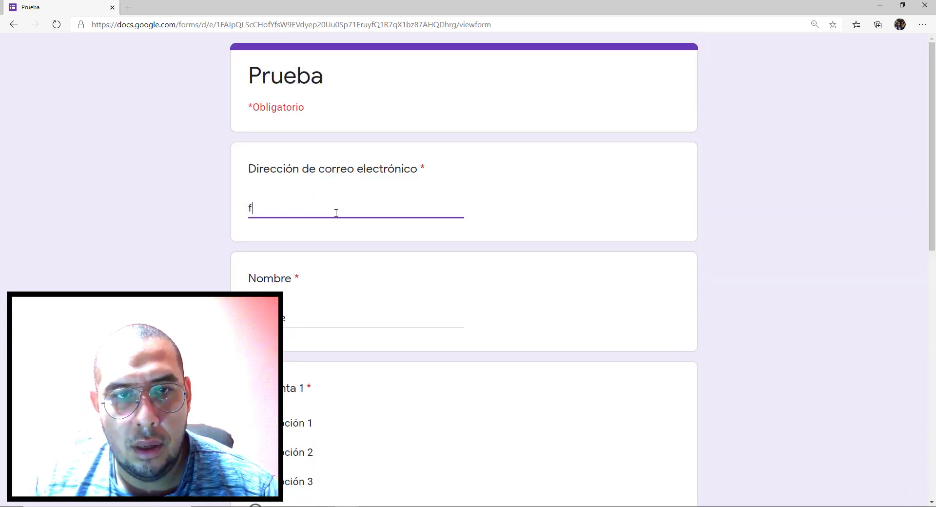
text(dsa@fdsa@gfgf)
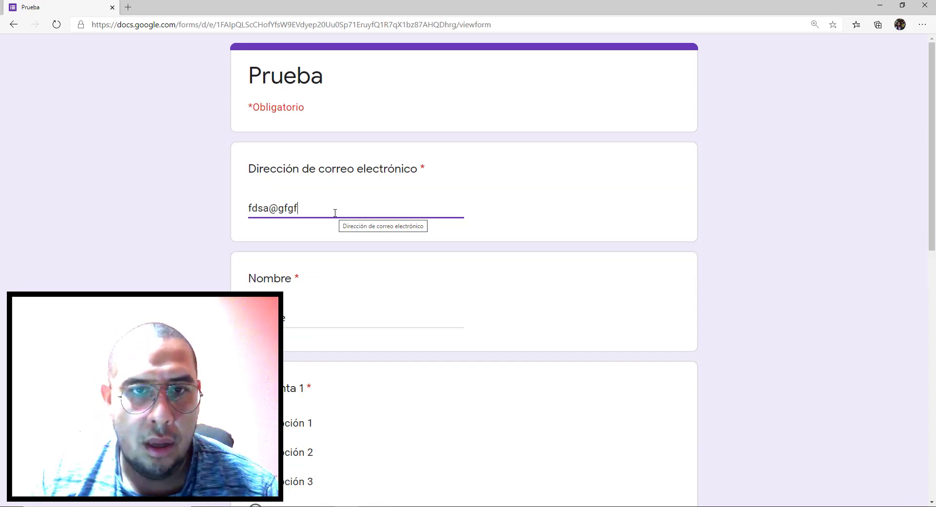
scroll(332, 217, down, 8)
scroll(331, 223, up, 10)
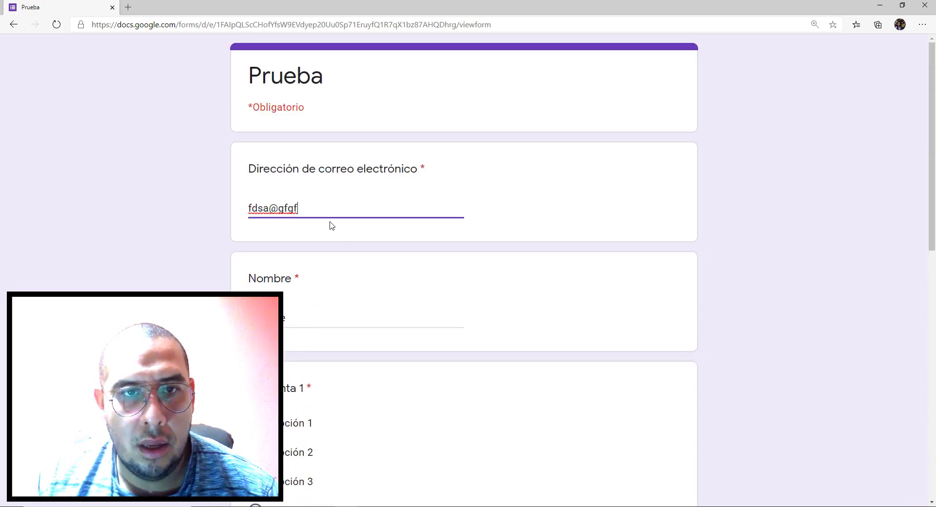
text(.com)
scroll(341, 234, down, 15)
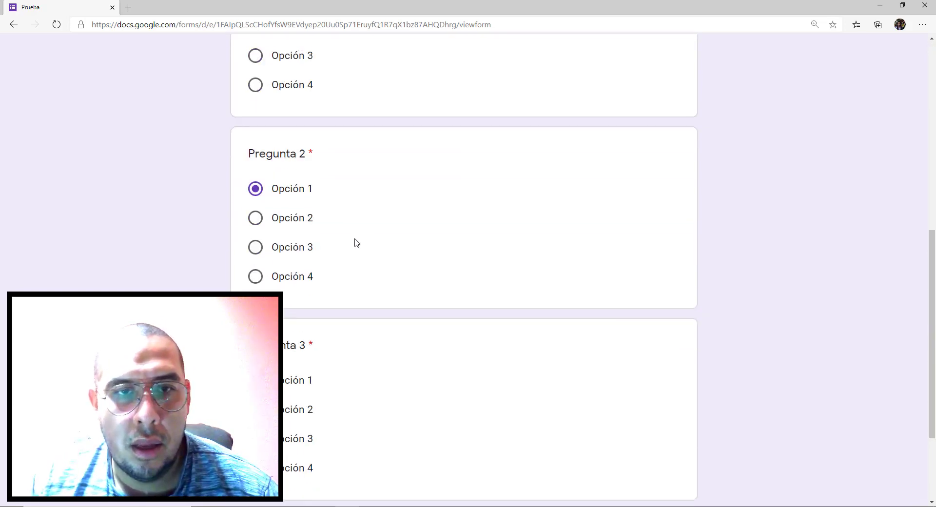
click(289, 386)
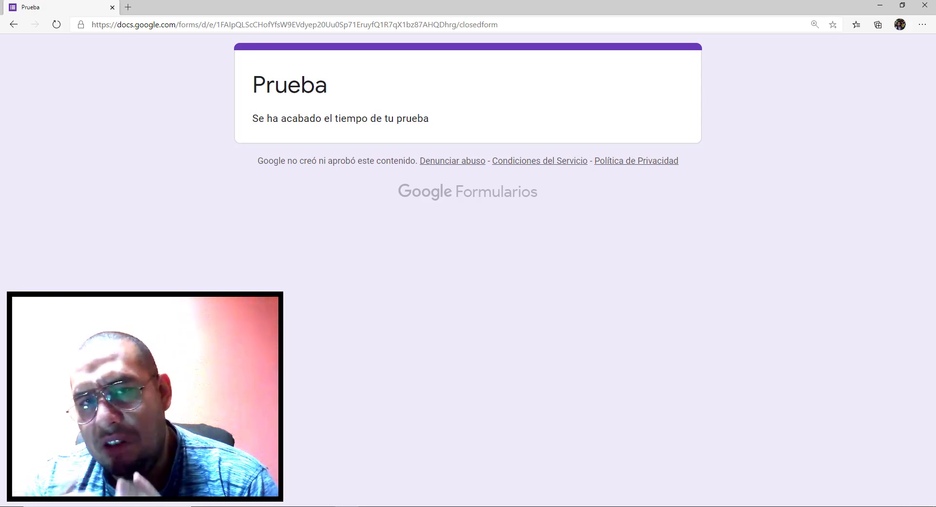
click(128, 7)
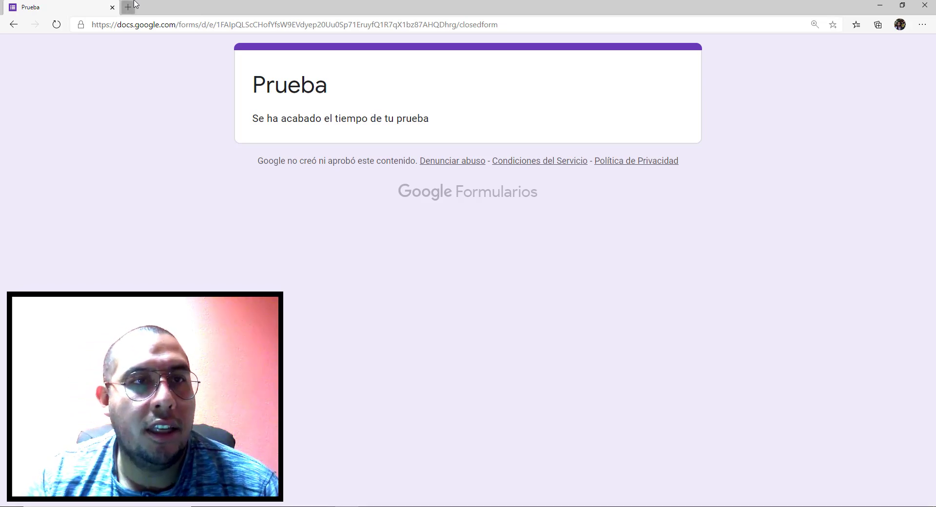
text(https://forms.gle/VWrFwtm1Du4RcAHV8)
key(Return)
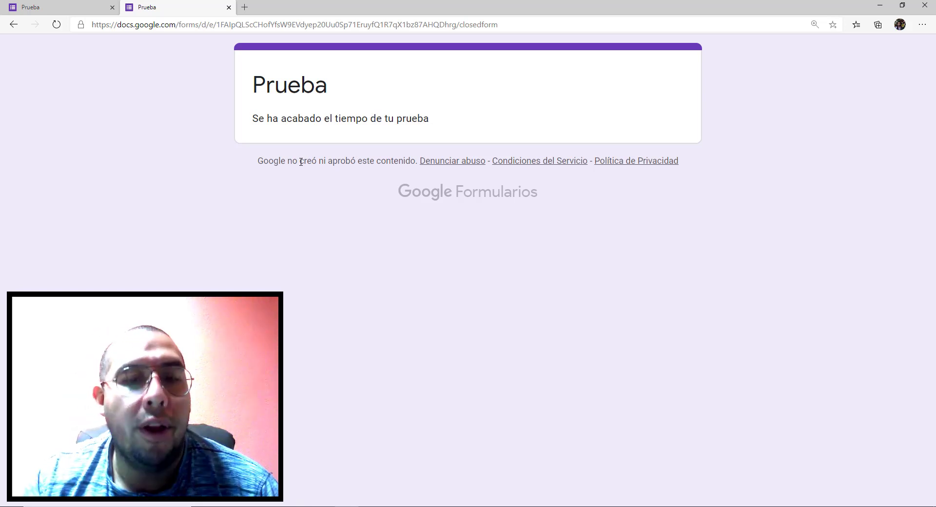
Step: Return to the form editor in Chrome and reopen the limit settings of the formLimiter add-on
click(295, 506)
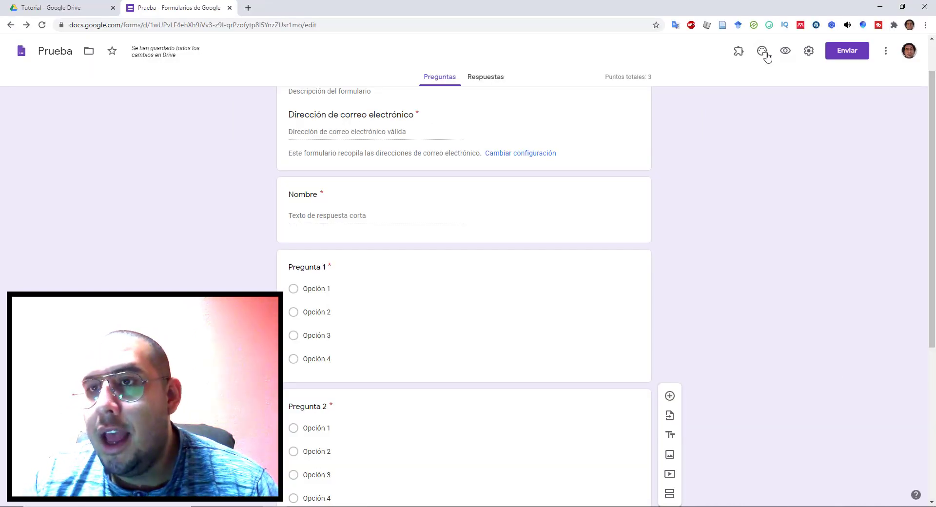
click(738, 50)
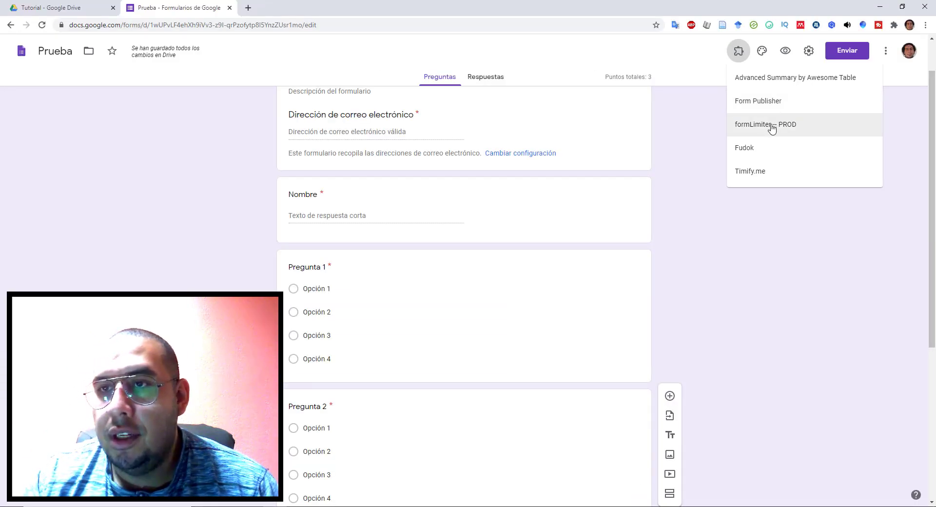
click(753, 146)
click(449, 96)
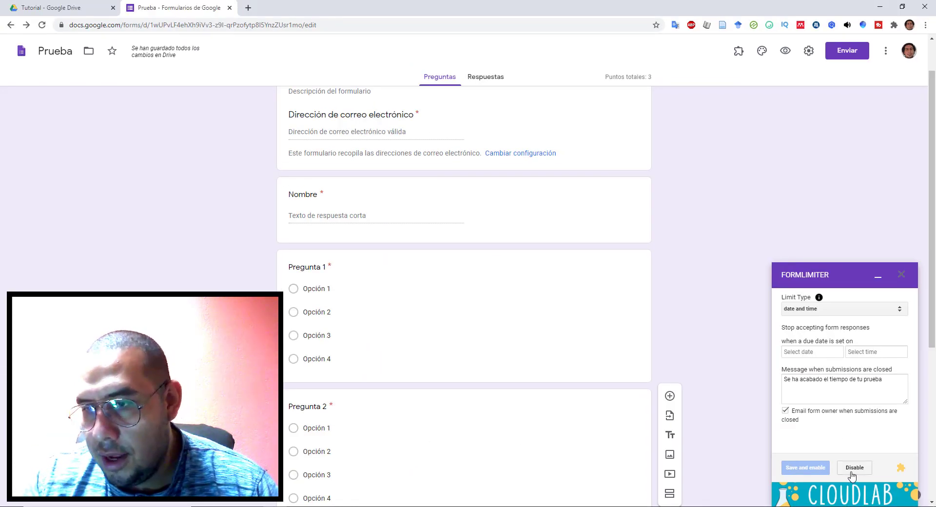
Step: Leave the due date unselected and disable the form's current limit
click(821, 353)
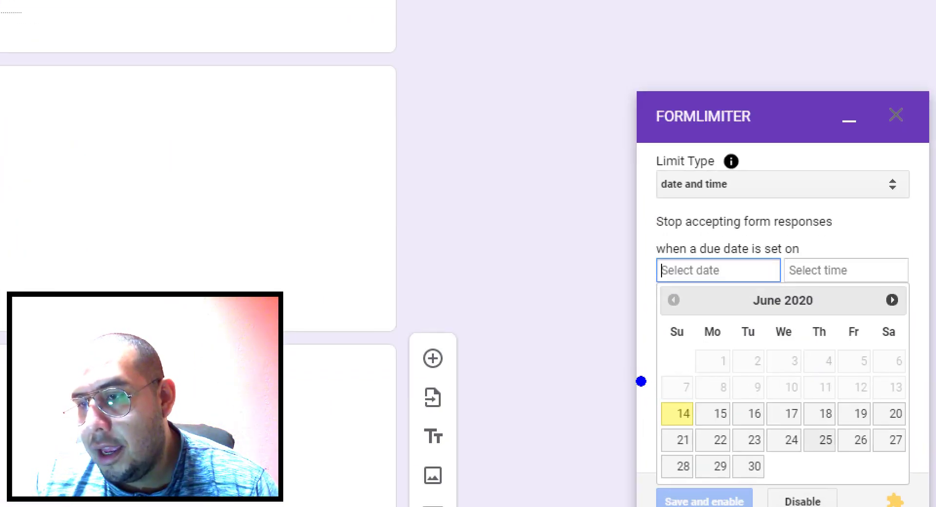
drag(766, 400, 826, 446)
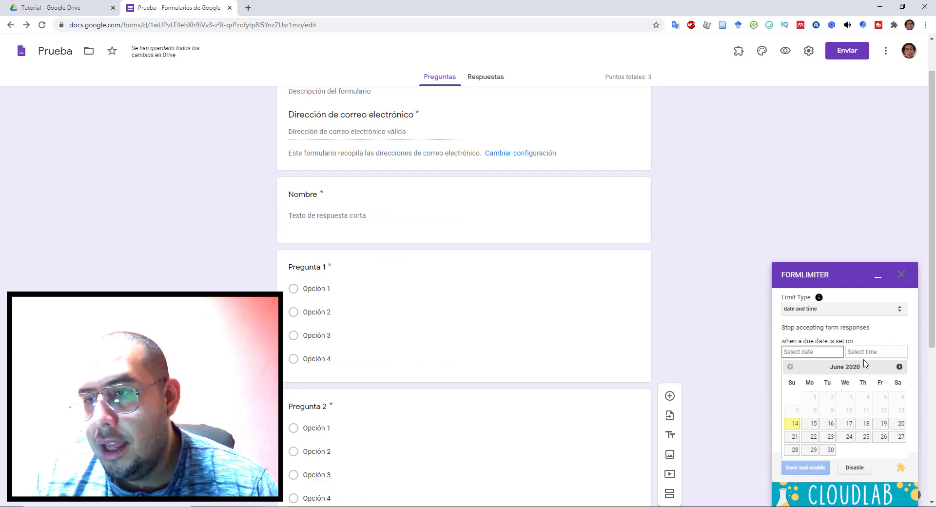
click(824, 270)
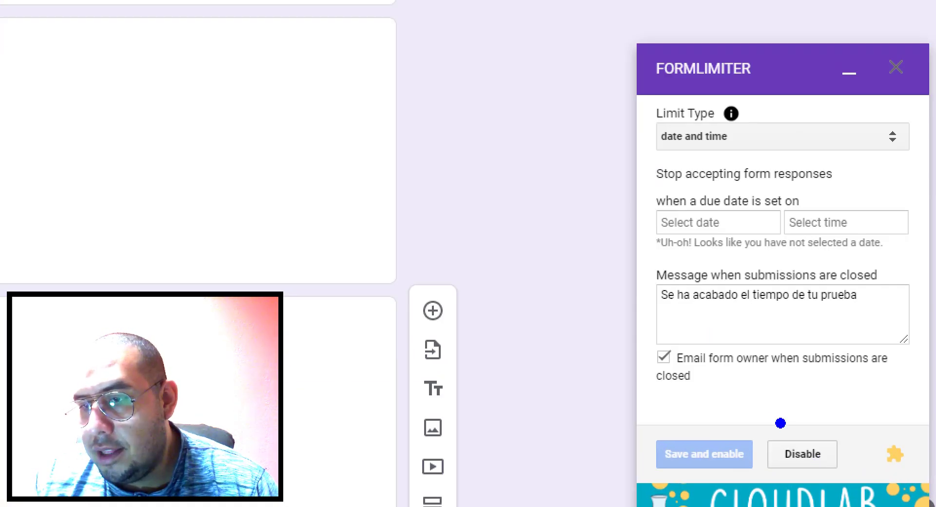
drag(825, 451, 888, 493)
click(807, 460)
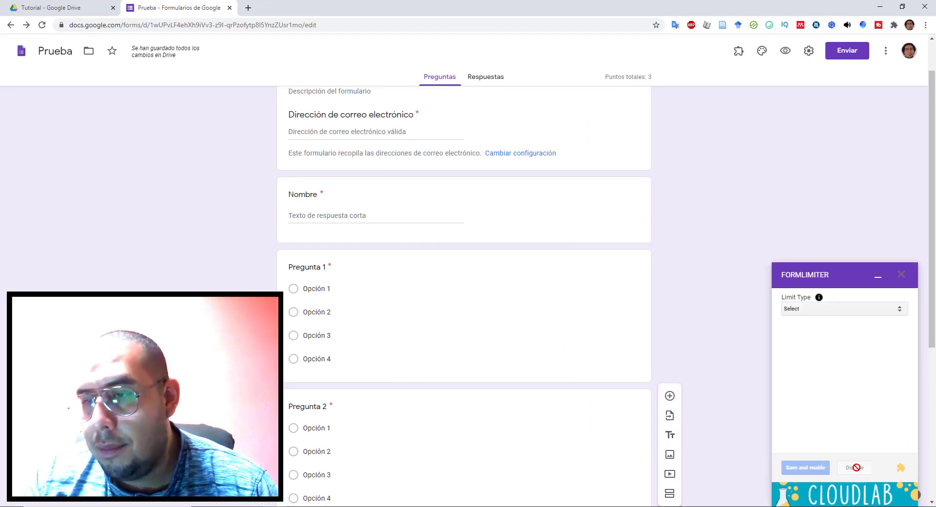
Step: Choose date and time as the limit type and open the due date calendar
click(873, 308)
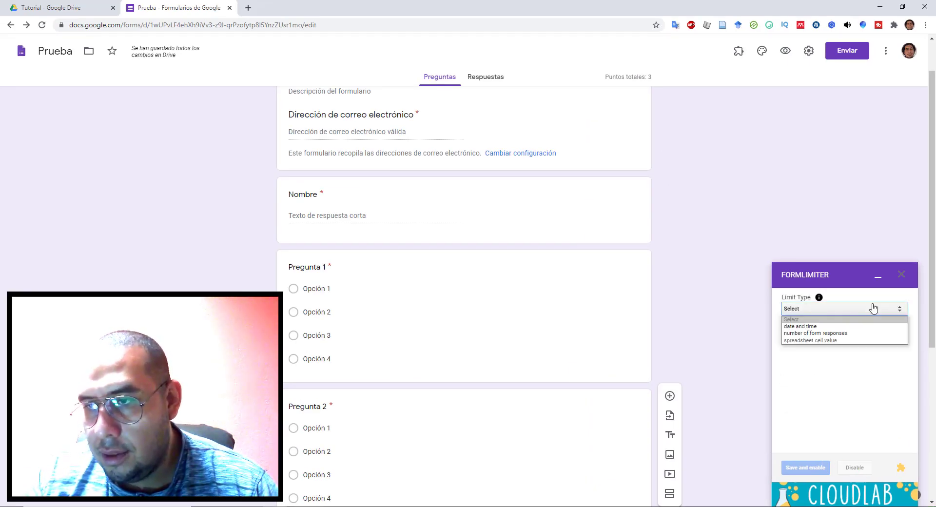
click(825, 326)
click(831, 355)
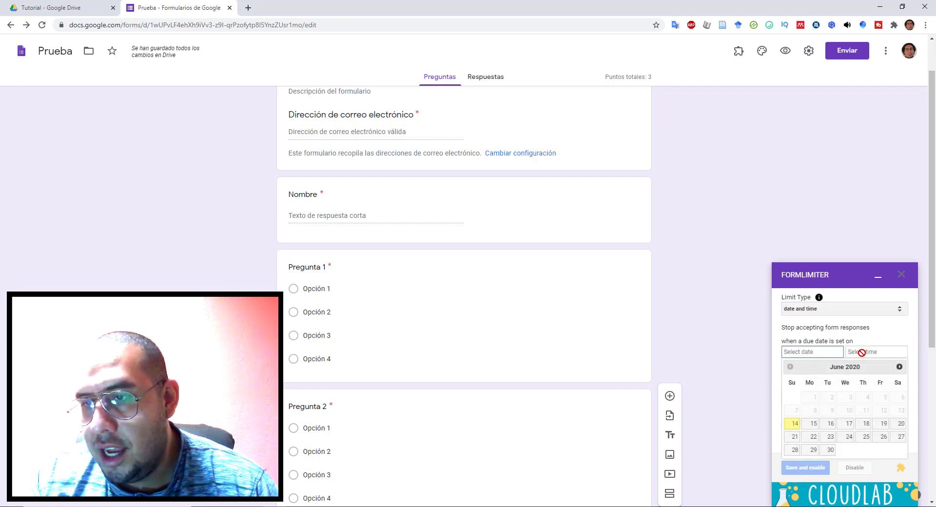